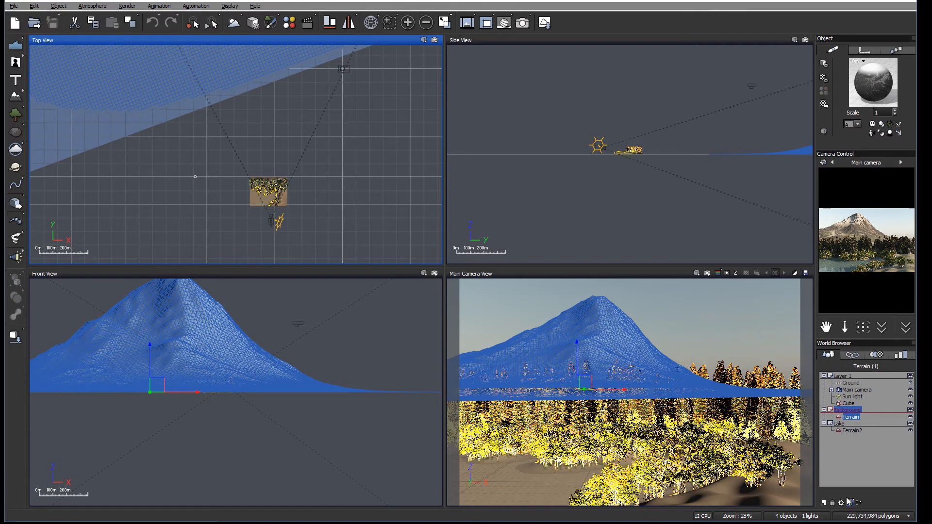
Create a new layer in the scene and name it Middle.
click(823, 503)
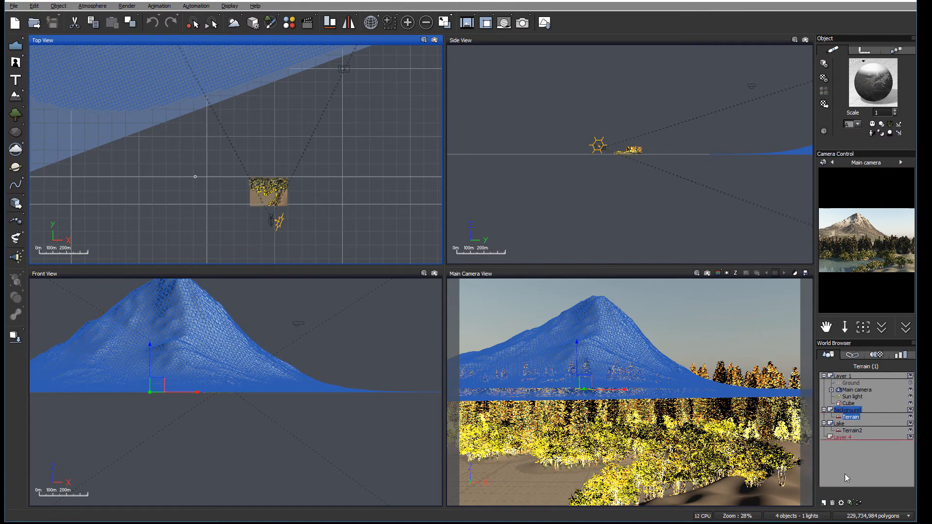
double_click(843, 437)
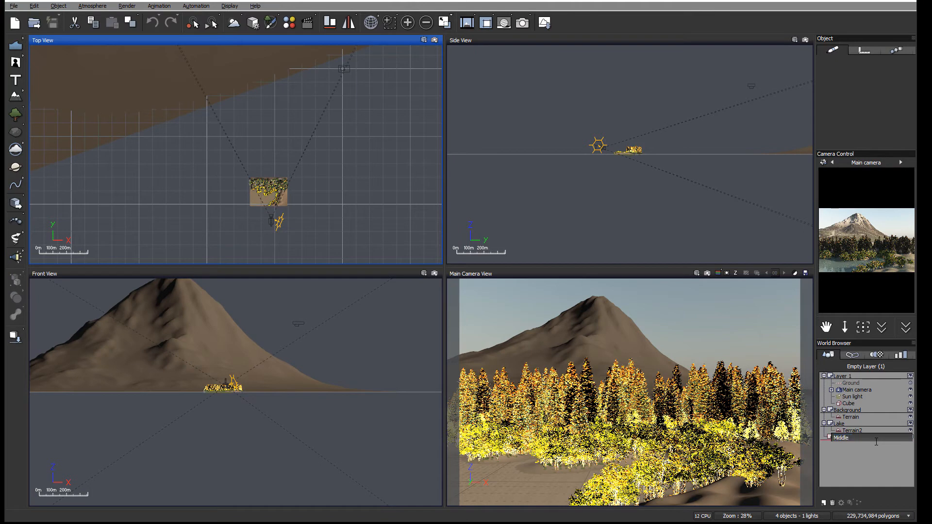
key(Return)
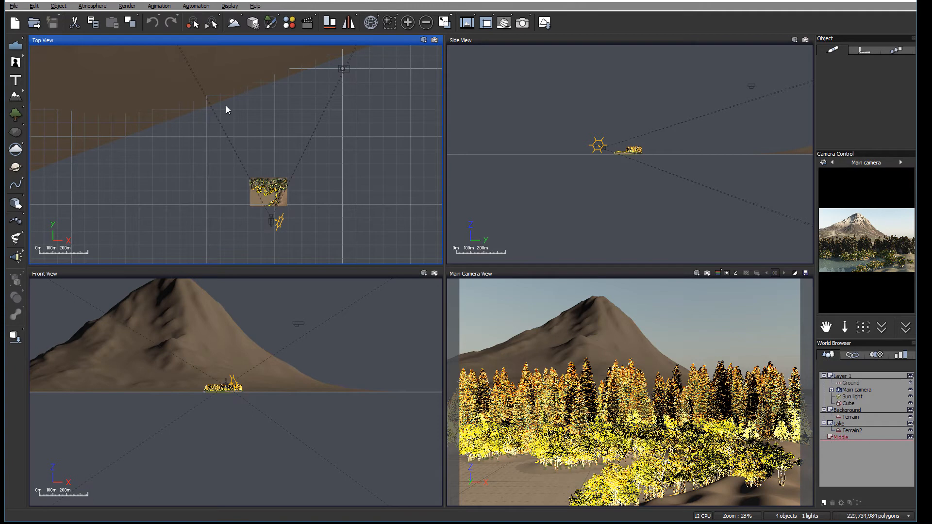
Add a procedural terrain to the Middle layer and give it a new ridge shape with a preset in the Terrain Editor.
click(16, 97)
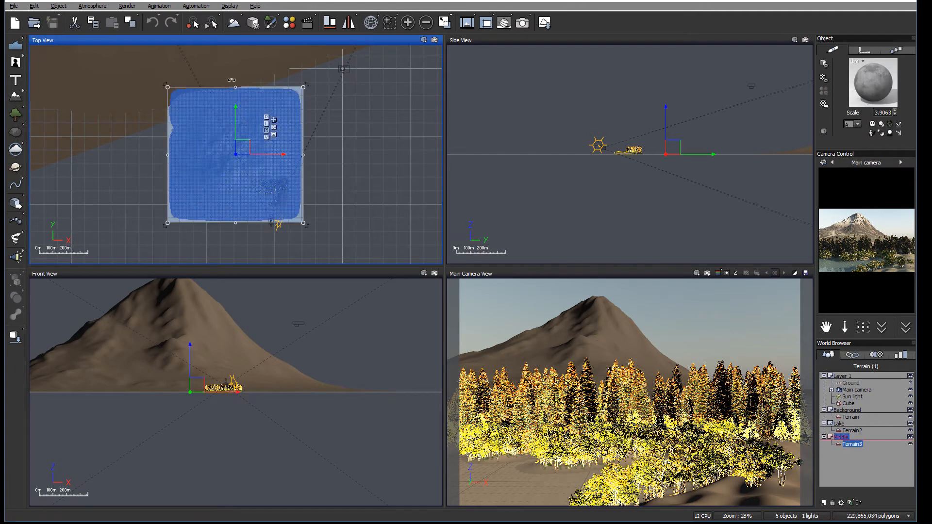
double_click(249, 118)
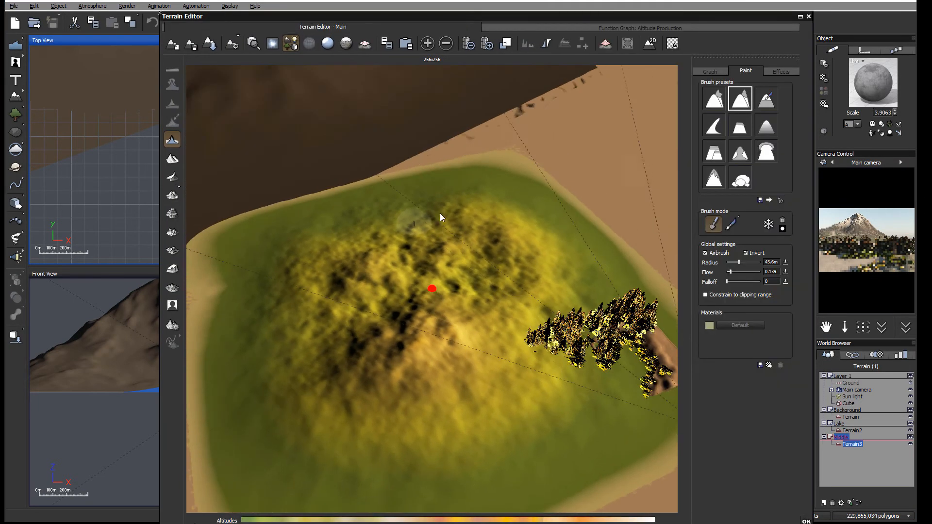
right_drag(515, 252, 535, 207)
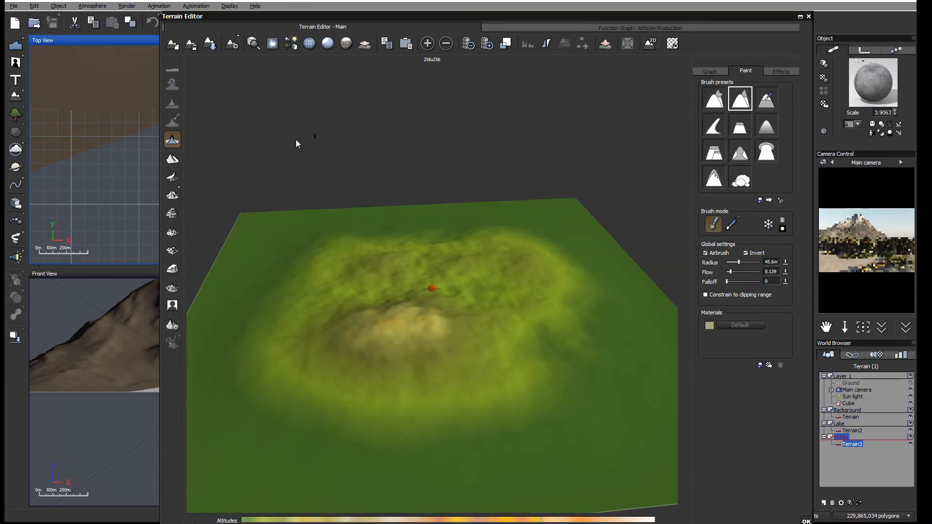
click(172, 177)
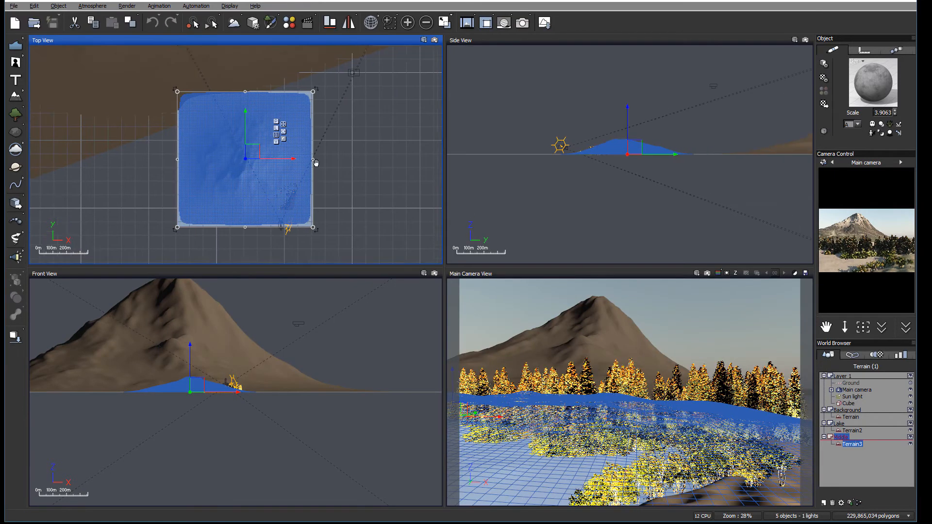
Turn Terrain3 into a narrow strip running diagonally behind the forest by moving, squashing, rotating and slightly shrinking it.
drag(282, 159, 369, 159)
drag(322, 90, 337, 159)
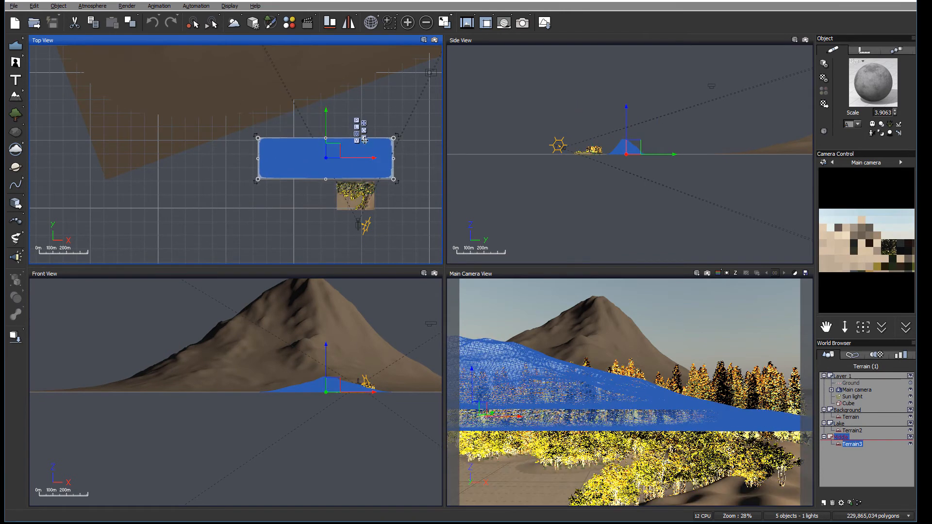
drag(397, 133, 402, 159)
mouse_move(344, 156)
mouse_down()
mouse_move(389, 140)
mouse_move(349, 144)
mouse_up()
drag(262, 99, 291, 120)
drag(340, 144, 323, 139)
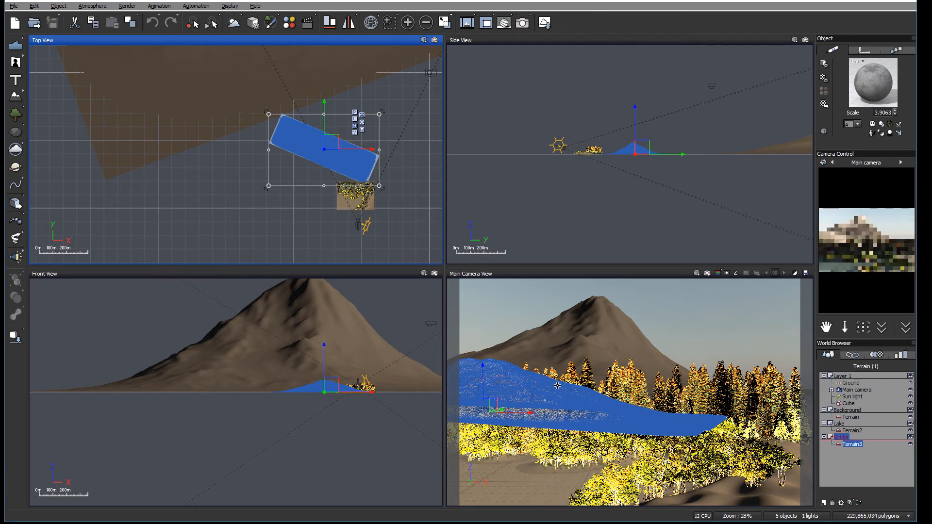
Fine-tune Terrain3's position so its ridge rises behind the trees on the left of the camera's scene.
drag(359, 150, 364, 150)
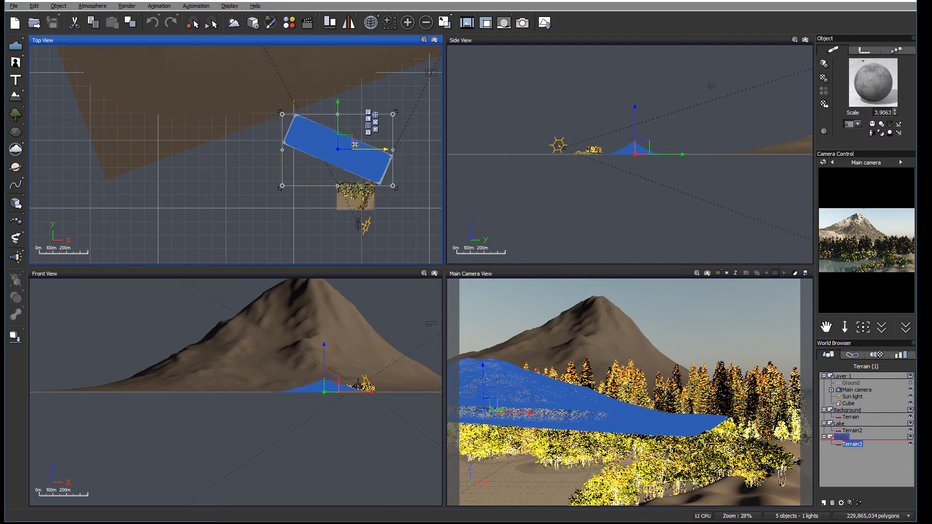
click(632, 148)
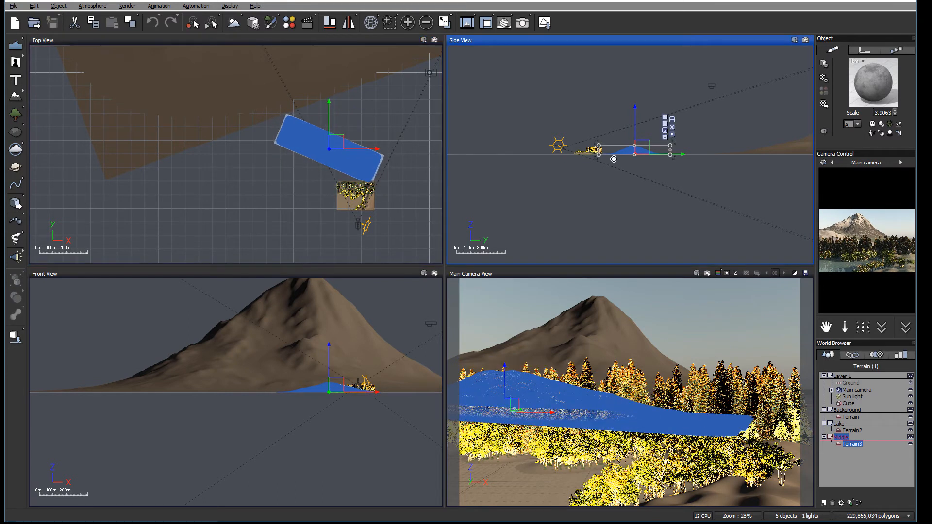
click(367, 166)
drag(372, 167, 383, 169)
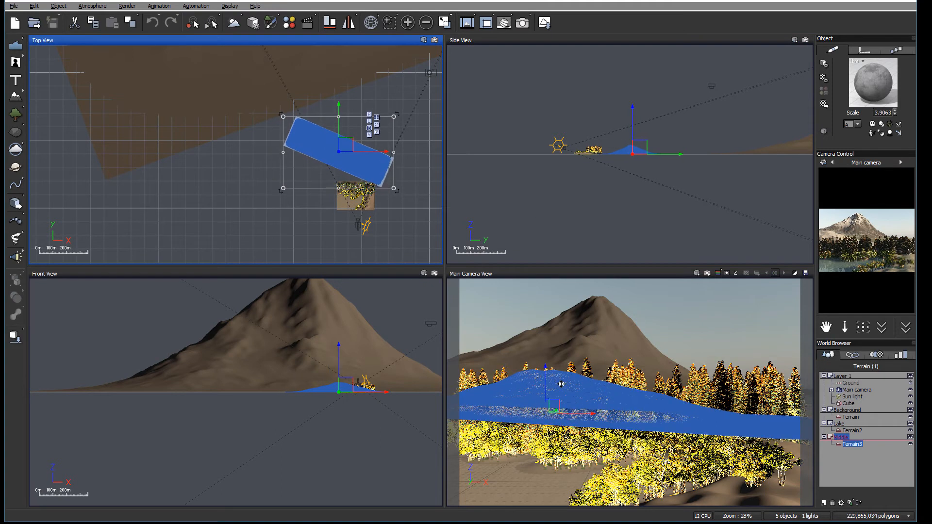
drag(352, 144, 336, 140)
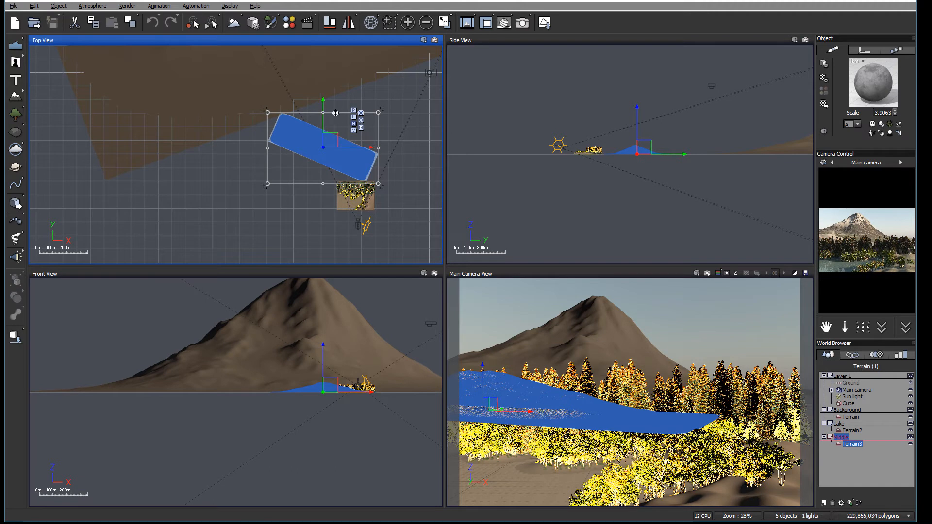
Add a second procedural terrain to the Middle layer and place it behind the forest.
click(15, 96)
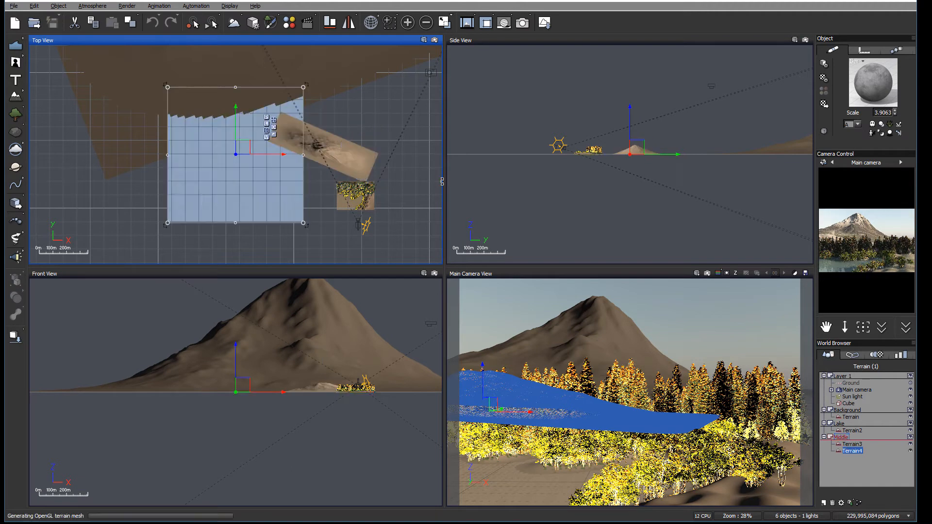
drag(257, 150, 365, 123)
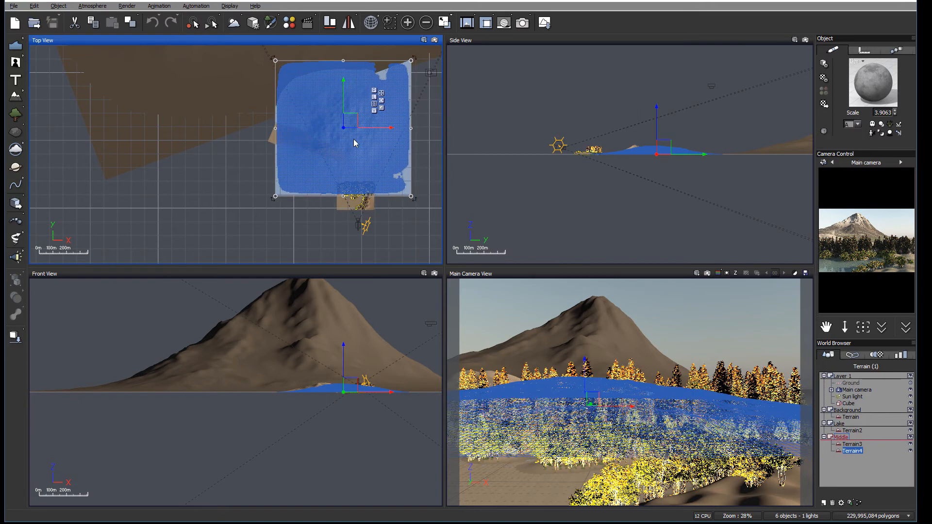
Regenerate Terrain4's shape several times with the terrain preset until it forms a higher ridge, and accept it.
double_click(353, 139)
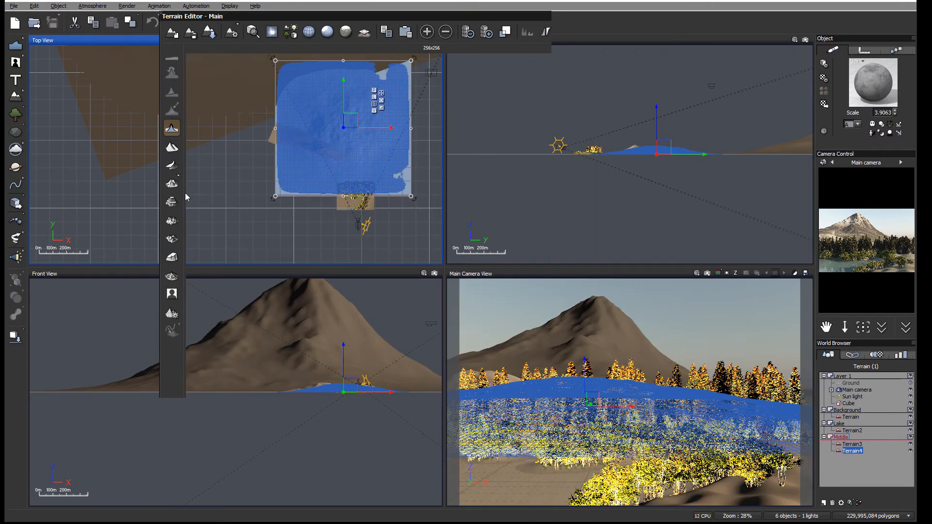
click(173, 176)
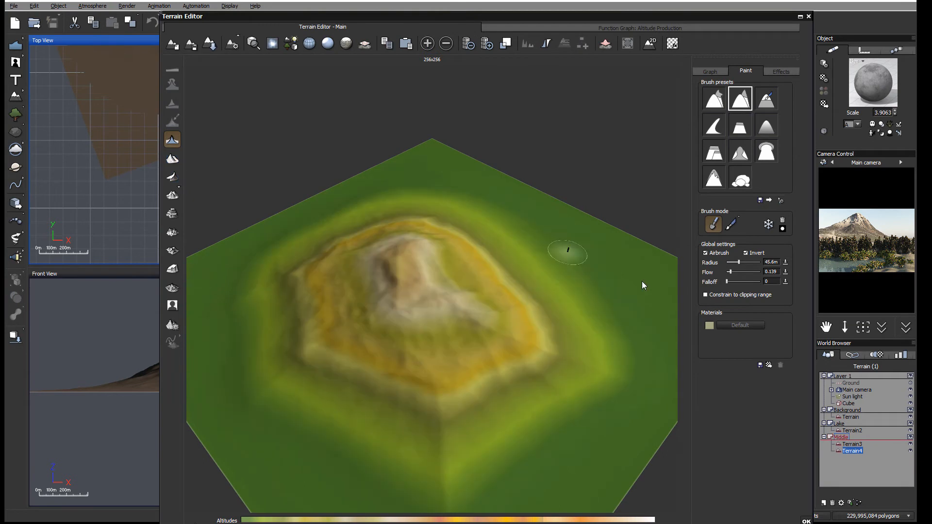
right_drag(559, 281, 433, 216)
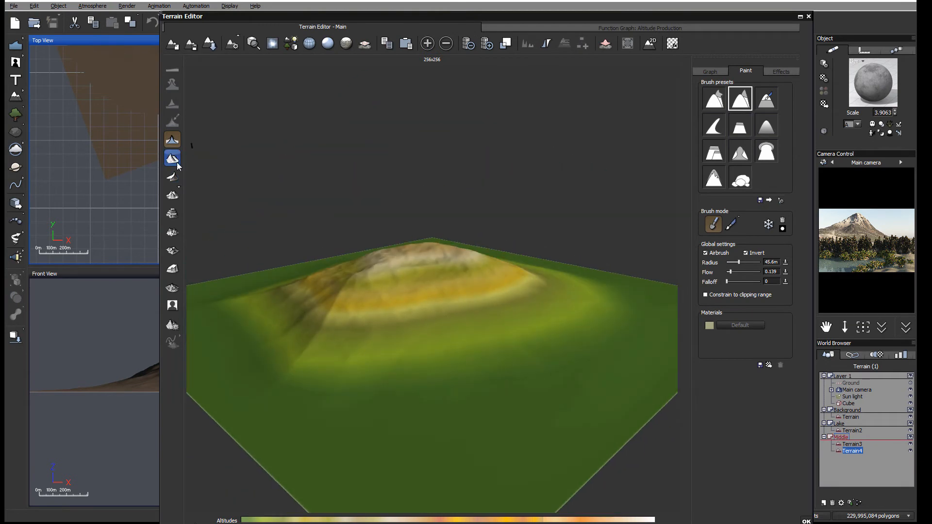
click(174, 177)
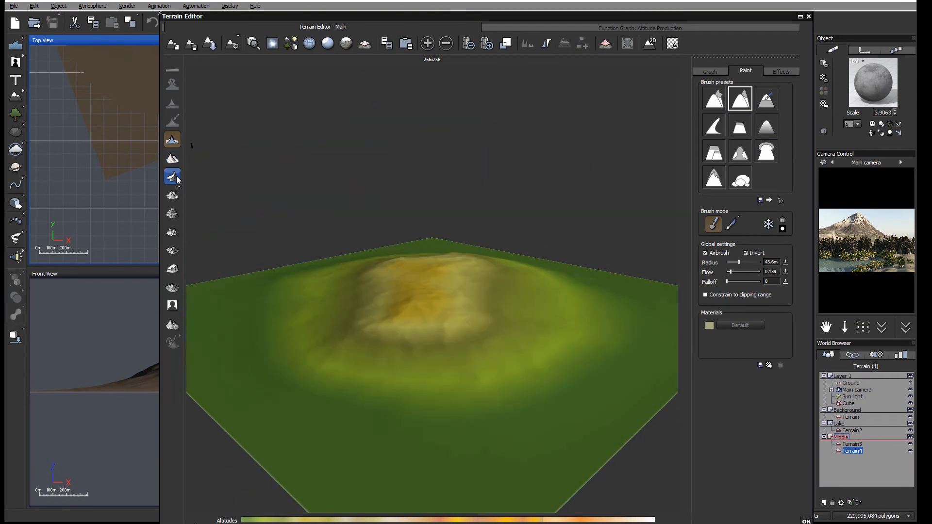
click(177, 179)
right_drag(576, 276, 470, 282)
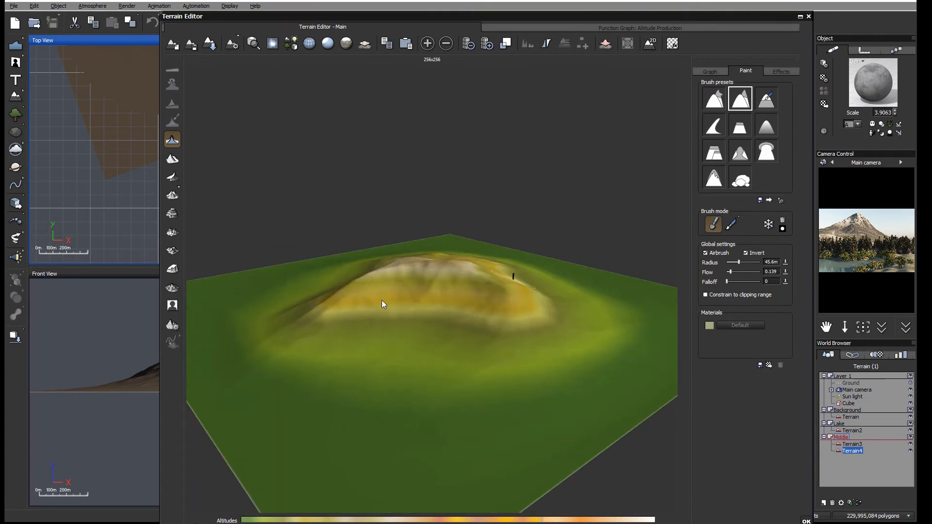
click(806, 519)
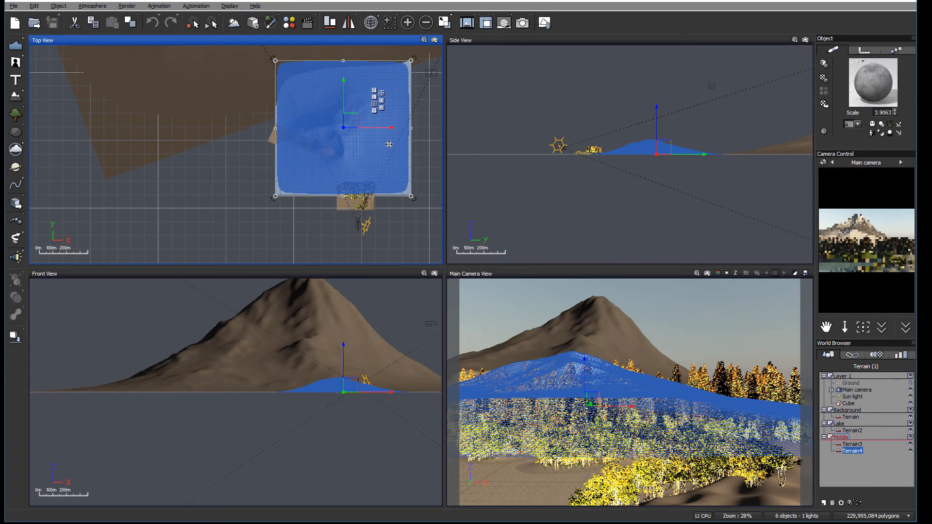
Squash Terrain4 into a narrow strip, rotate it diagonally opposite to Terrain3 and place it behind the trees on the right.
right_drag(389, 144, 365, 173)
drag(316, 88, 385, 147)
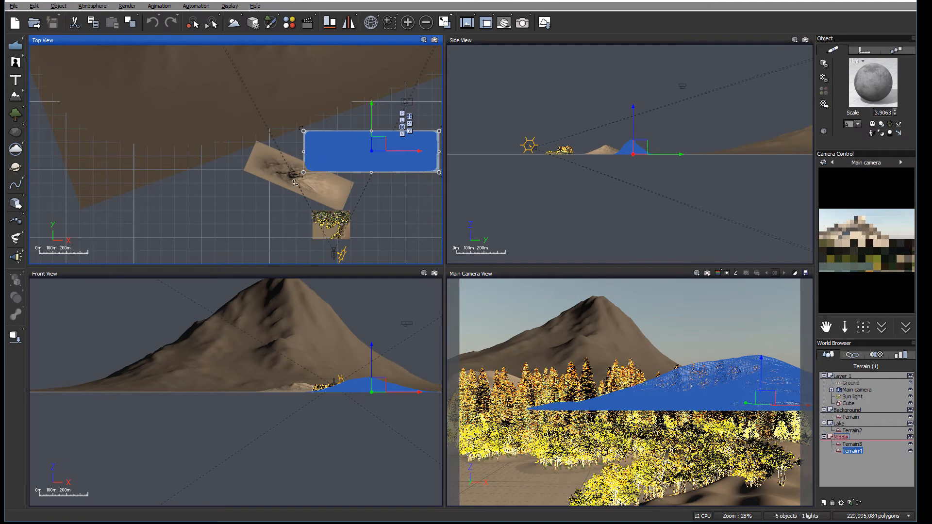
drag(296, 178, 346, 179)
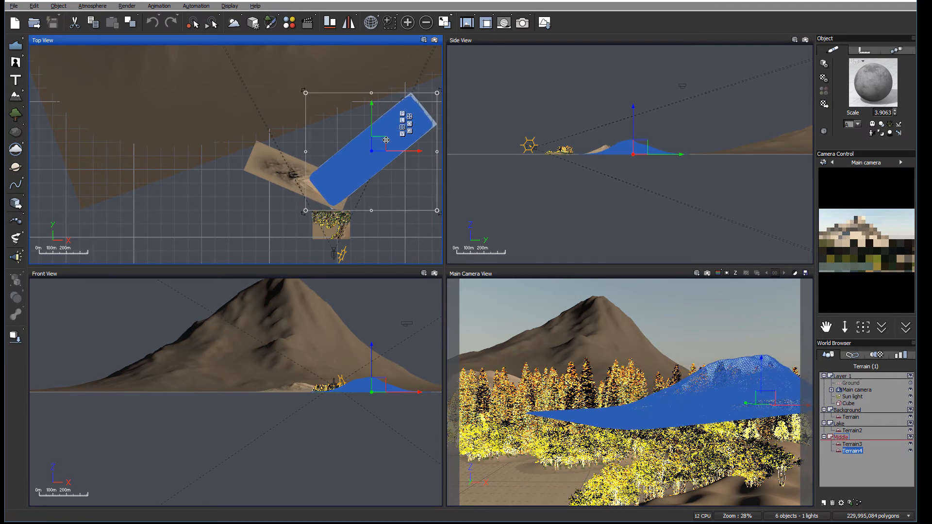
drag(387, 138, 392, 127)
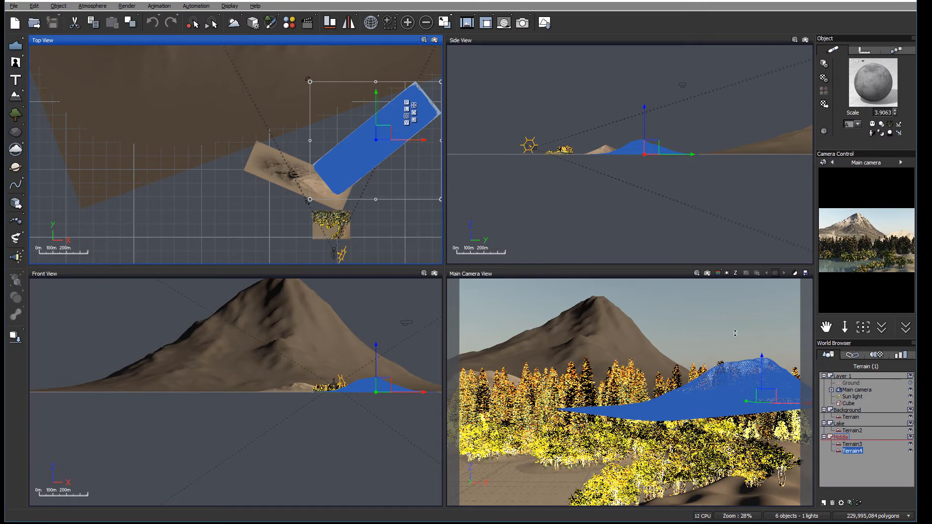
drag(387, 131, 392, 135)
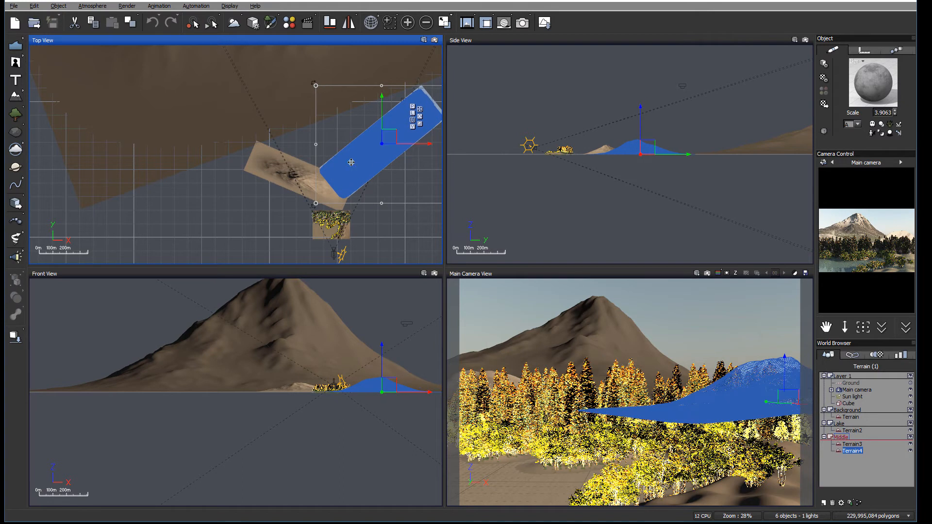
drag(364, 171, 355, 164)
Lengthen the Terrain4 strip, angle it diagonally away from the camera and move it so it meets Terrain3's right end.
drag(309, 203, 240, 138)
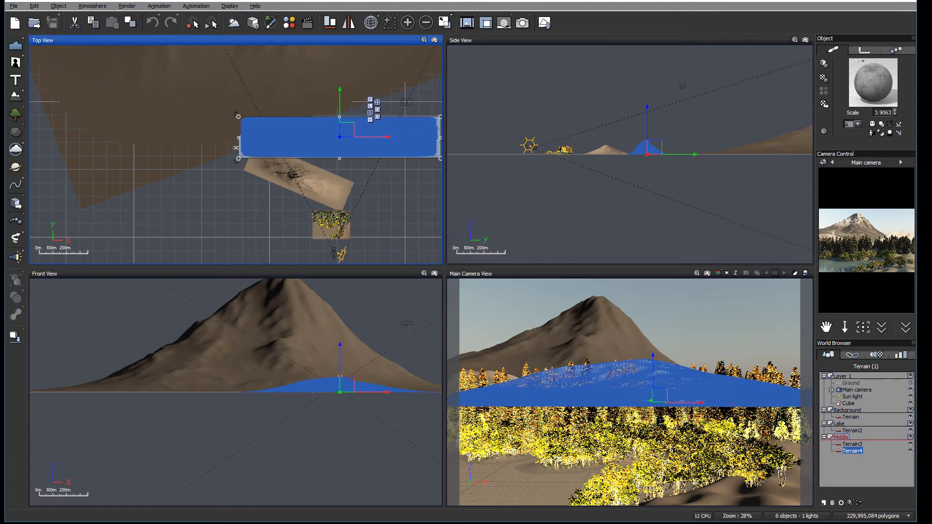
drag(243, 184, 274, 214)
drag(369, 121, 425, 112)
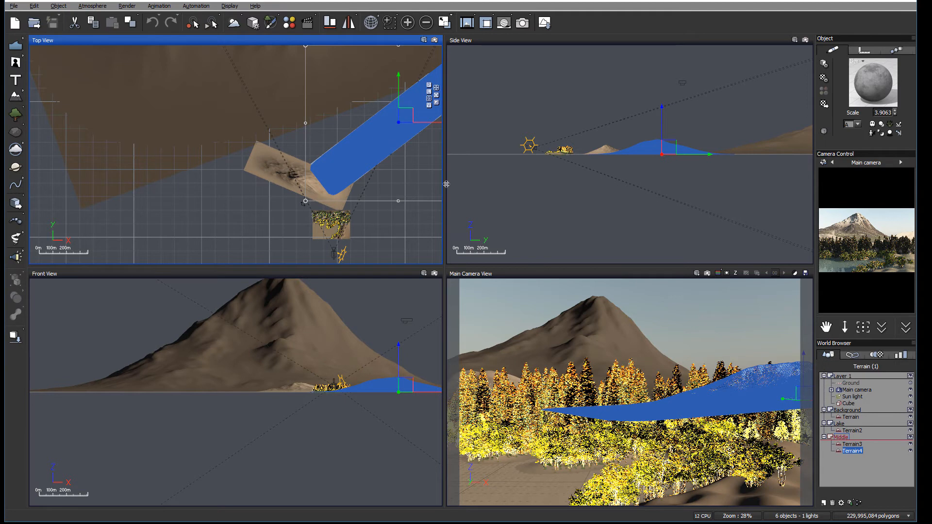
Open the shared material of Terrain3 and Terrain4 for editing and unlock its two grain colors from each other.
click(855, 444)
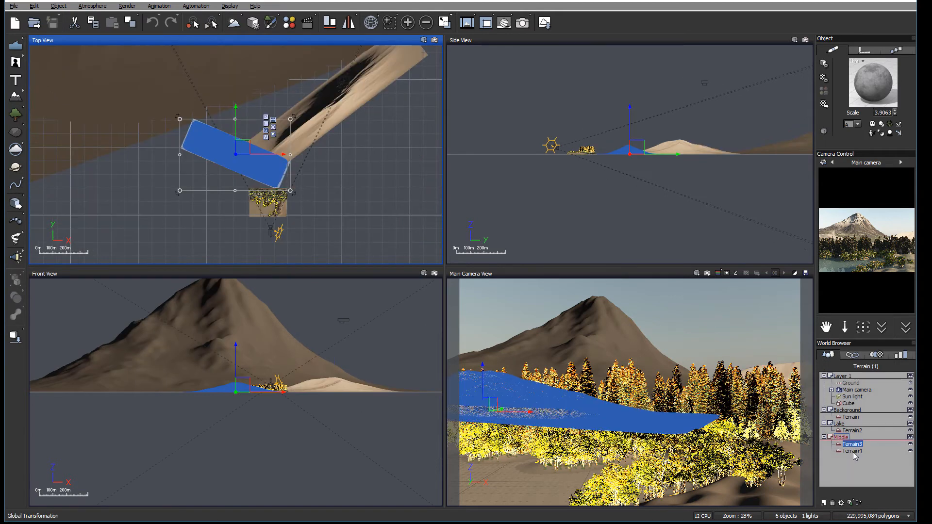
ctrl+click(854, 451)
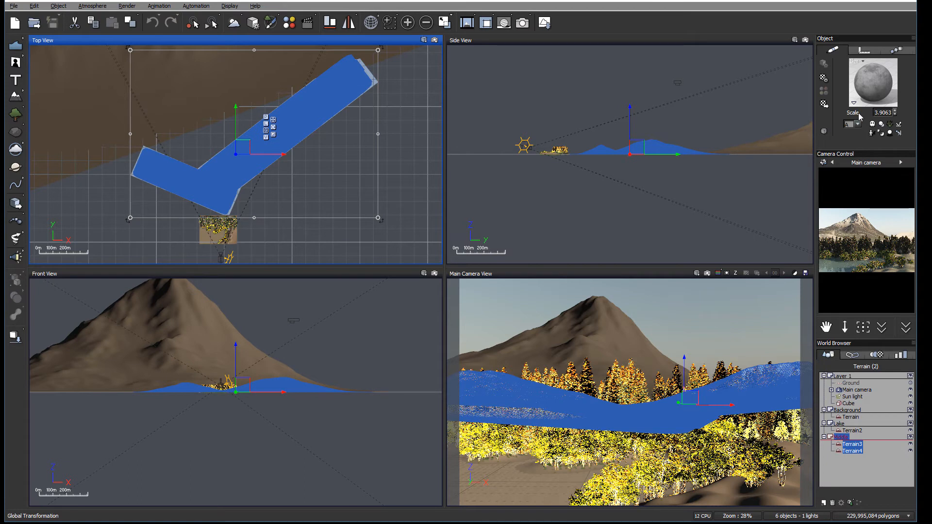
double_click(867, 86)
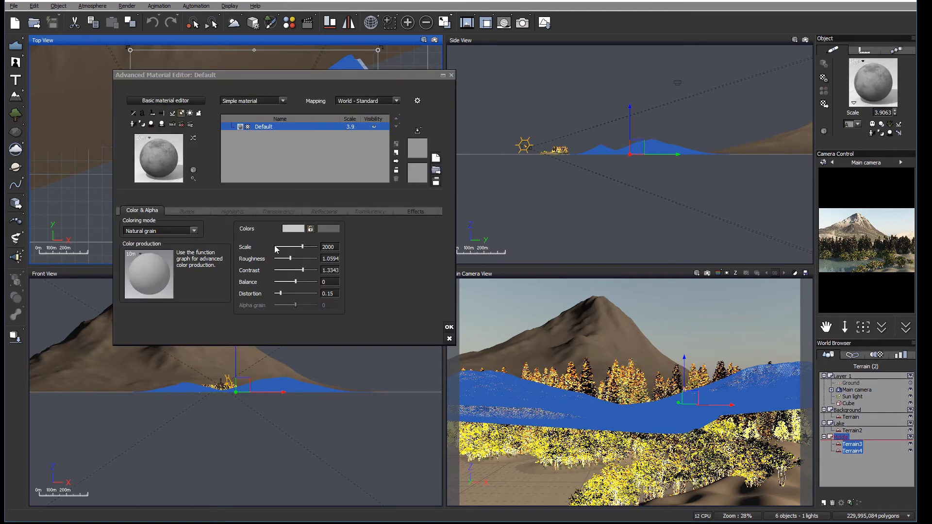
click(310, 229)
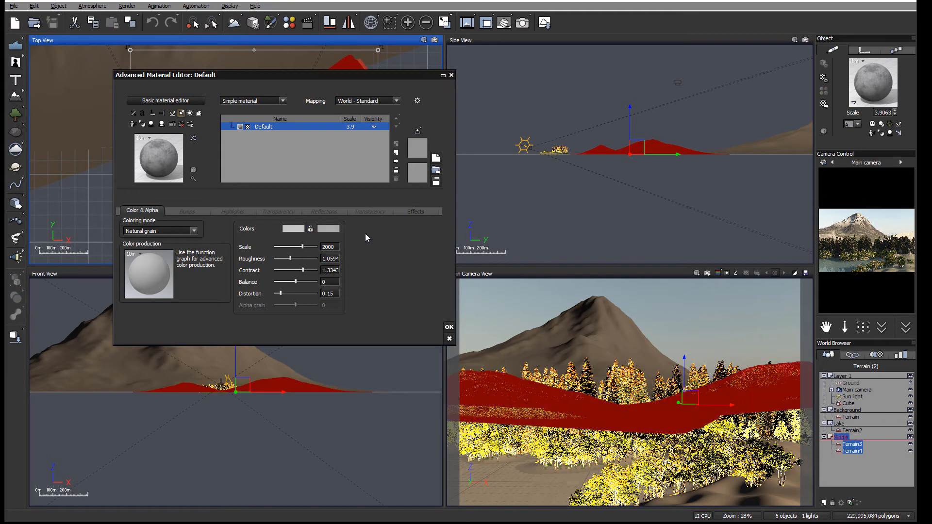
Set the material's first grain color to a dark green with RGB 58, 78, 51.
click(298, 228)
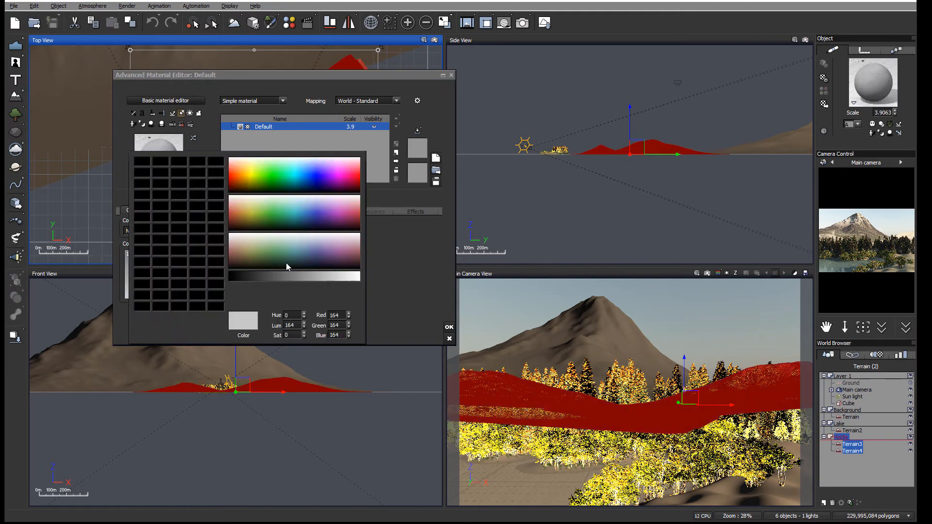
drag(264, 258, 267, 242)
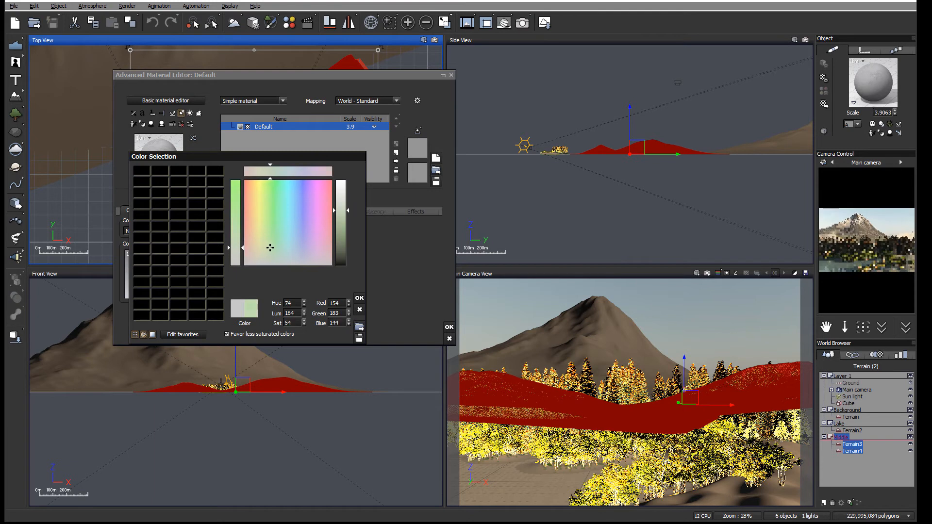
drag(341, 228, 341, 244)
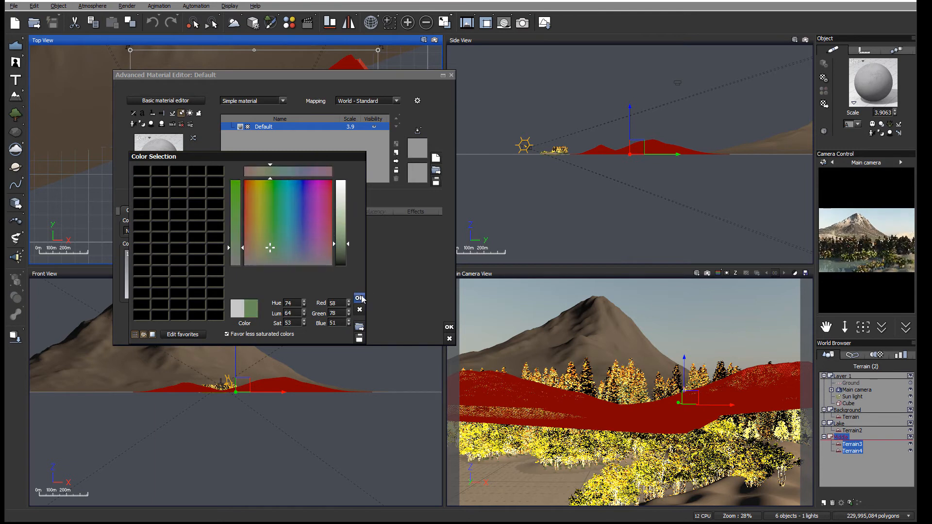
click(360, 297)
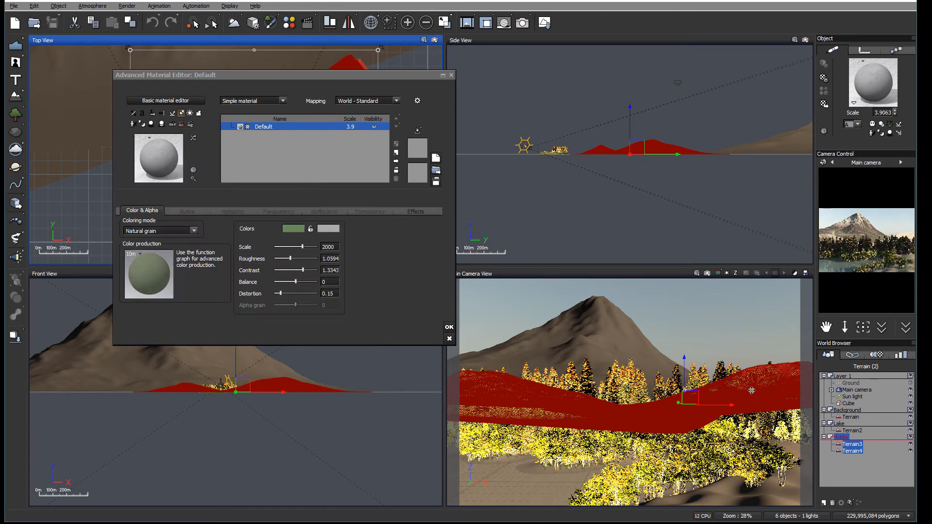
Set the material's second grain color to a muted green with RGB 57, 81, 40 and accept the material.
click(328, 228)
double_click(328, 229)
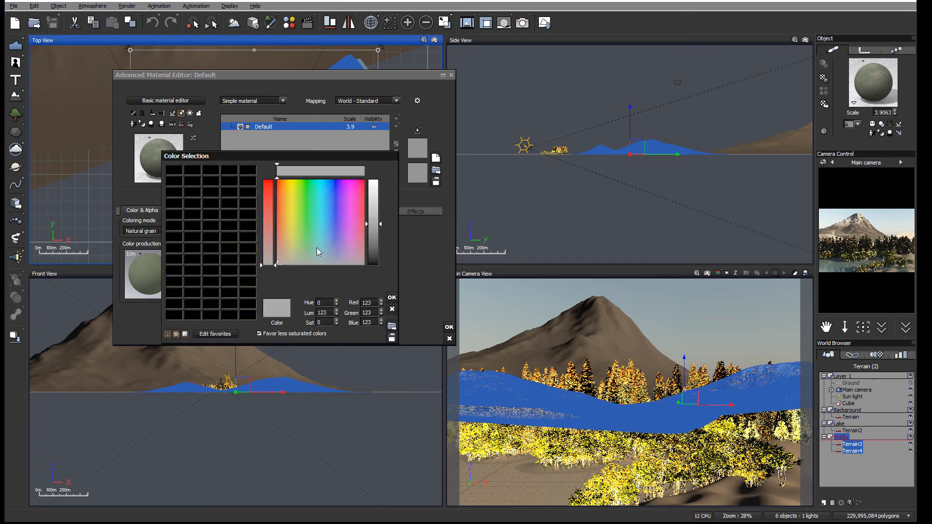
drag(297, 253, 300, 243)
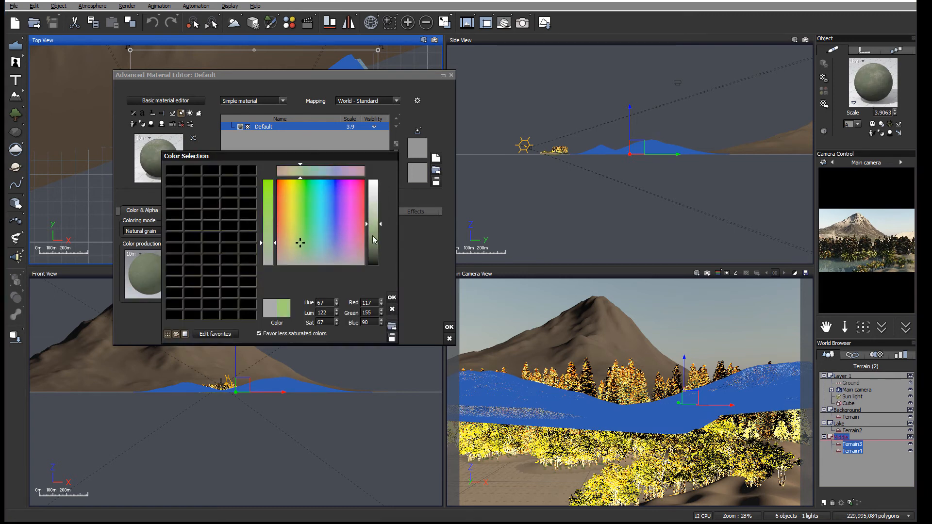
drag(373, 236, 374, 244)
drag(260, 241, 260, 233)
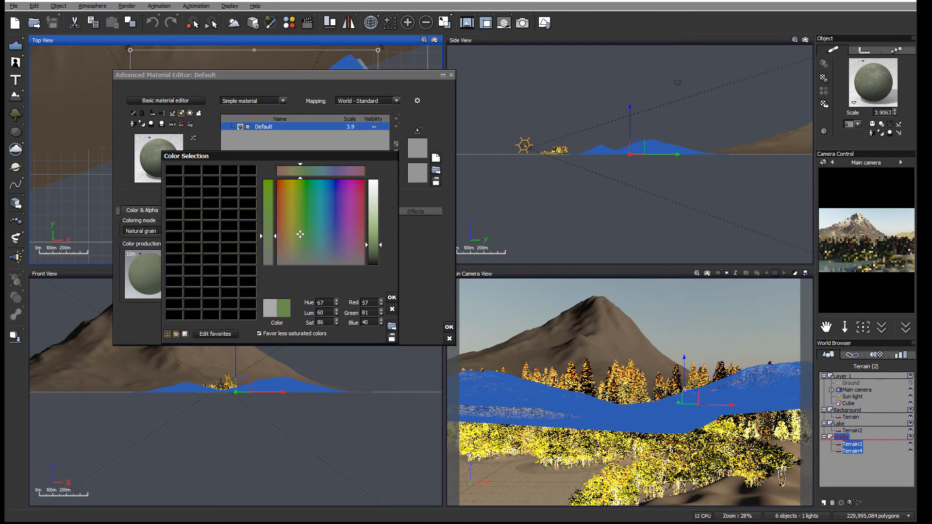
click(449, 326)
click(449, 327)
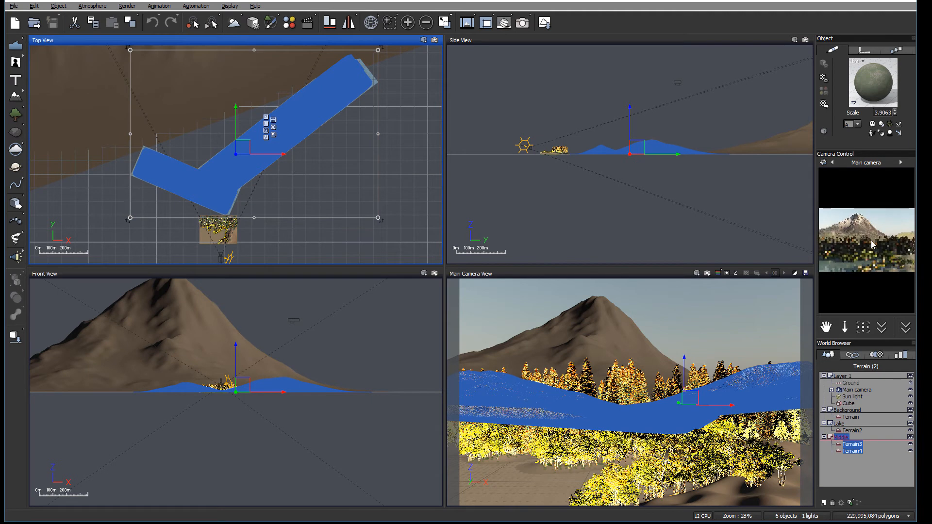
Reopen the shared terrain material and add a new EcoSystem/Particles layer to it.
double_click(875, 93)
drag(405, 74, 571, 68)
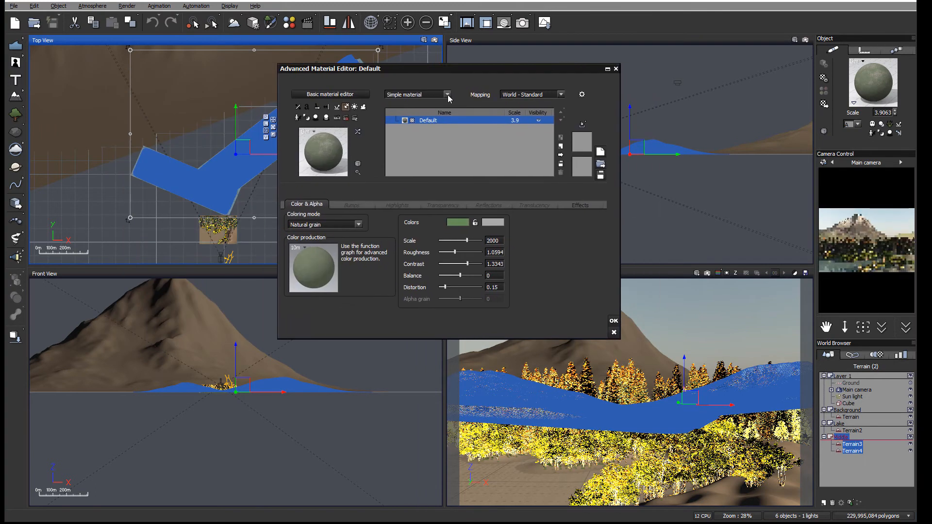
click(561, 146)
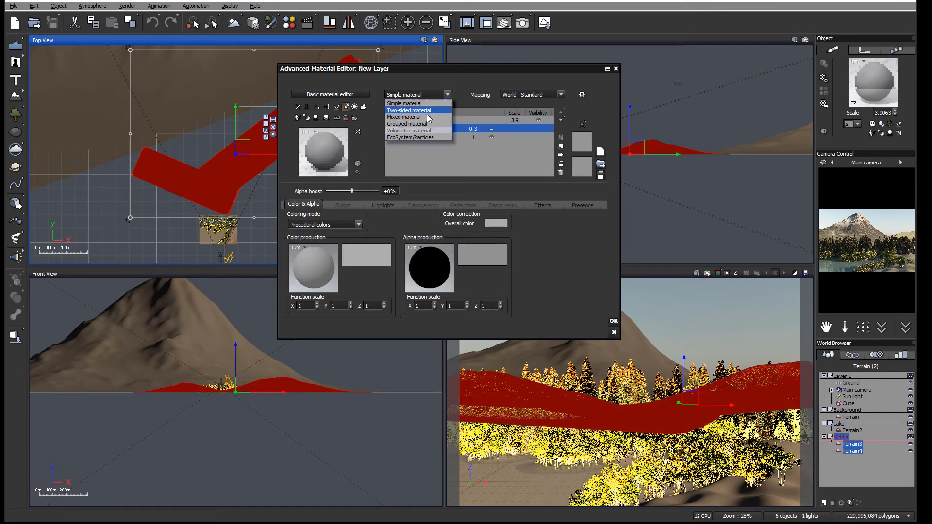
key(Escape)
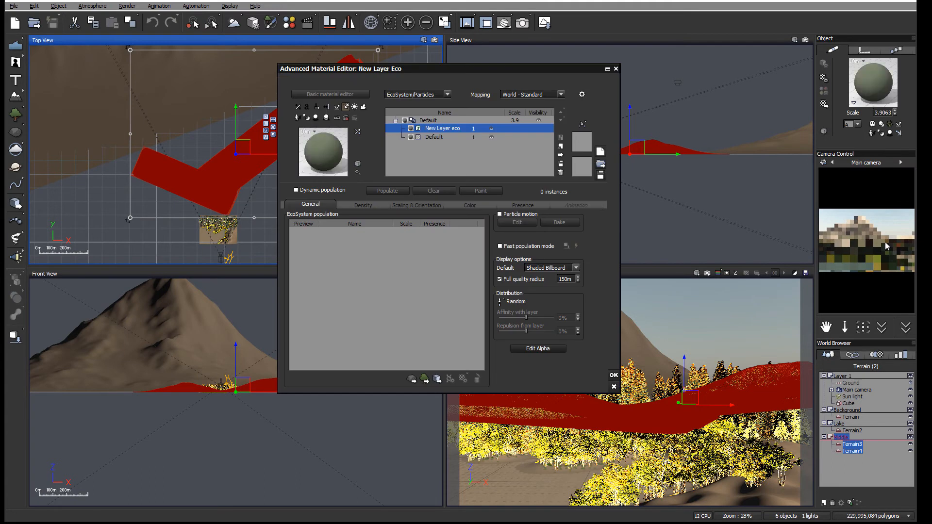
Browse the tree library and add White Fir (Mature) (HD) to the EcoSystem layer's population.
click(423, 379)
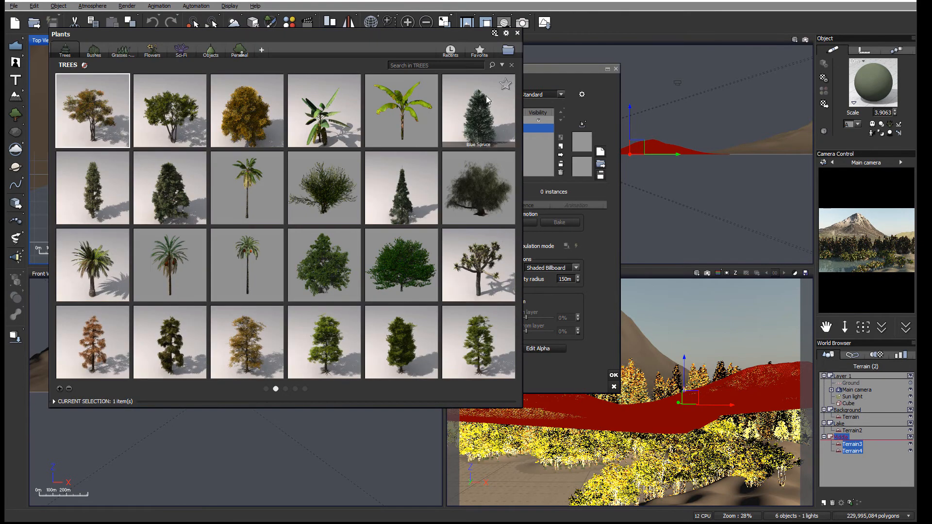
mouse_move(487, 100)
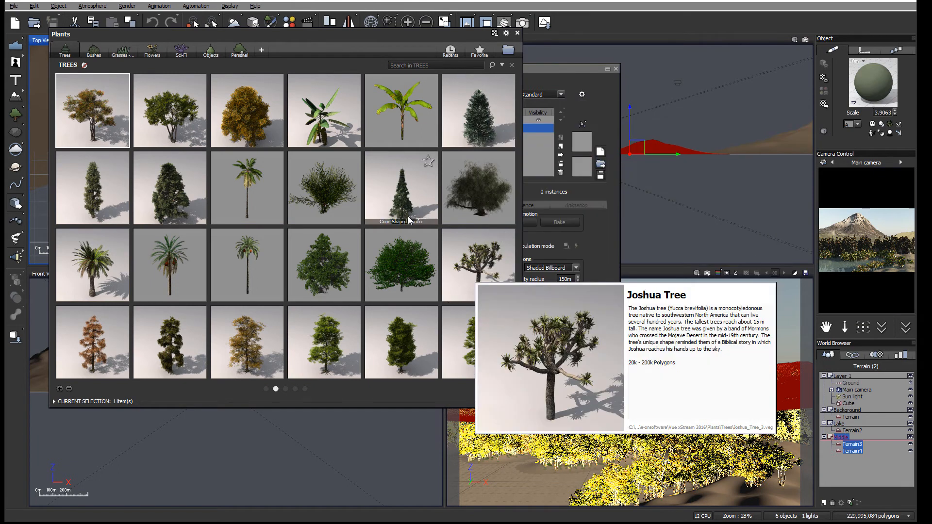
scroll(405, 207, up, 1)
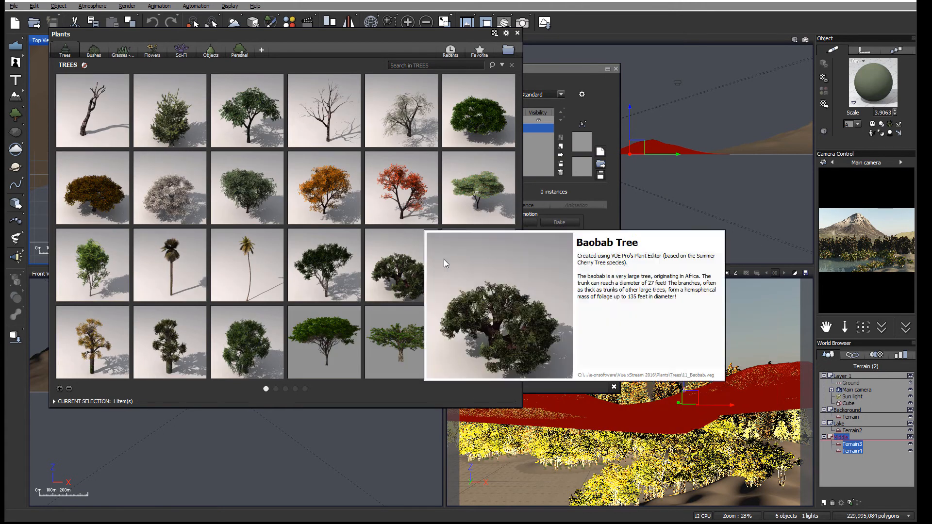
scroll(307, 142, down, 2)
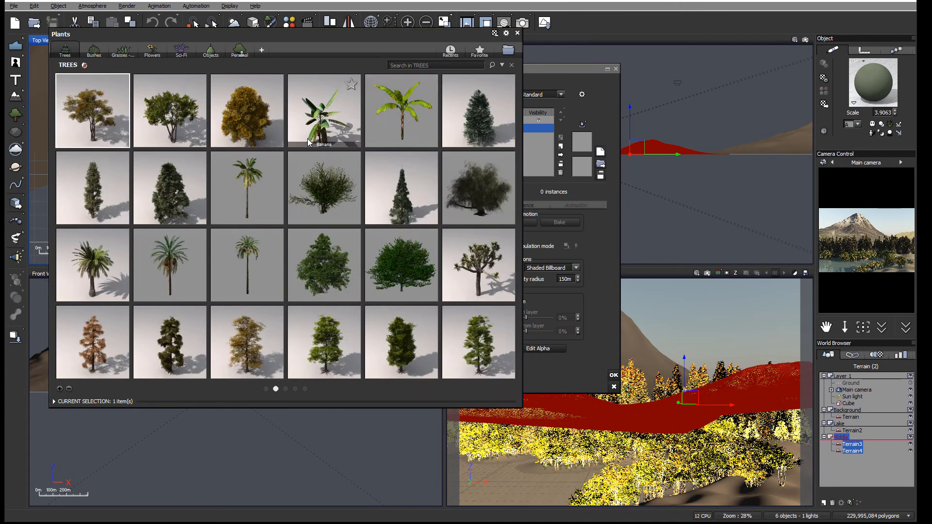
scroll(318, 155, down, 1)
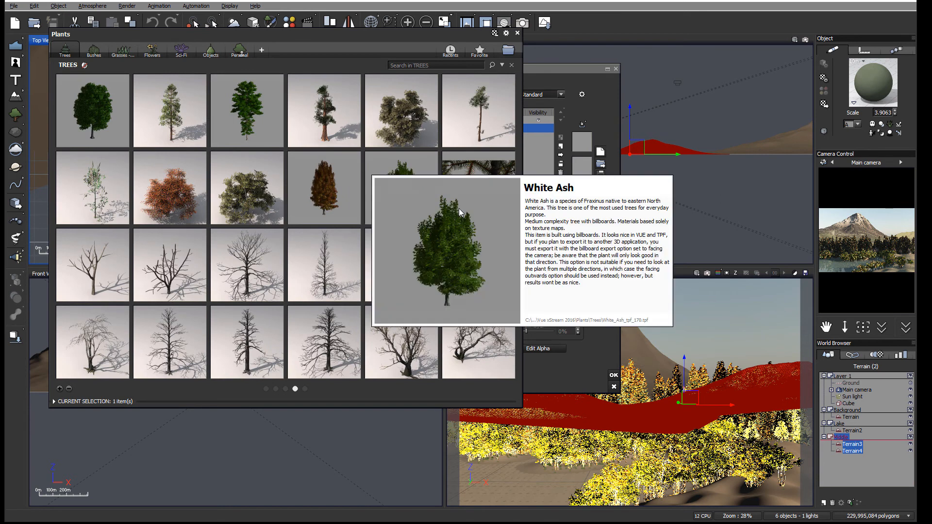
double_click(456, 181)
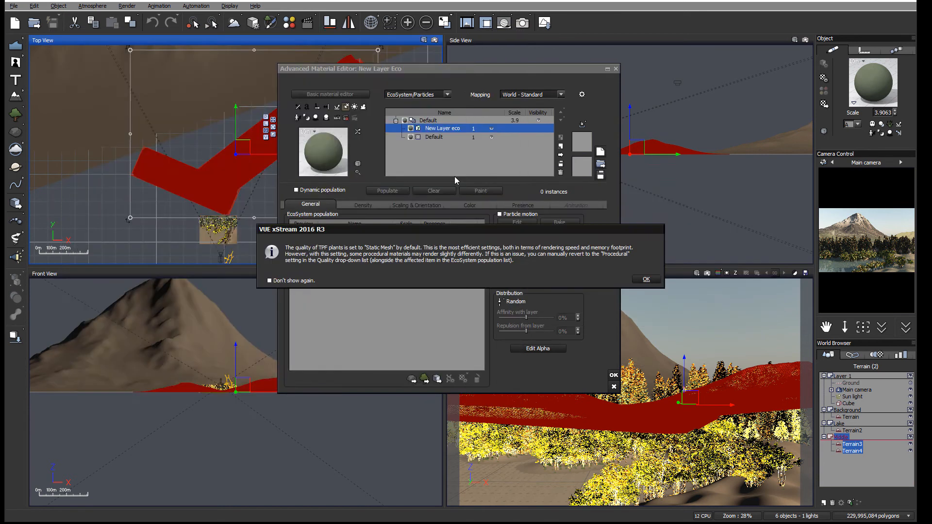
click(646, 279)
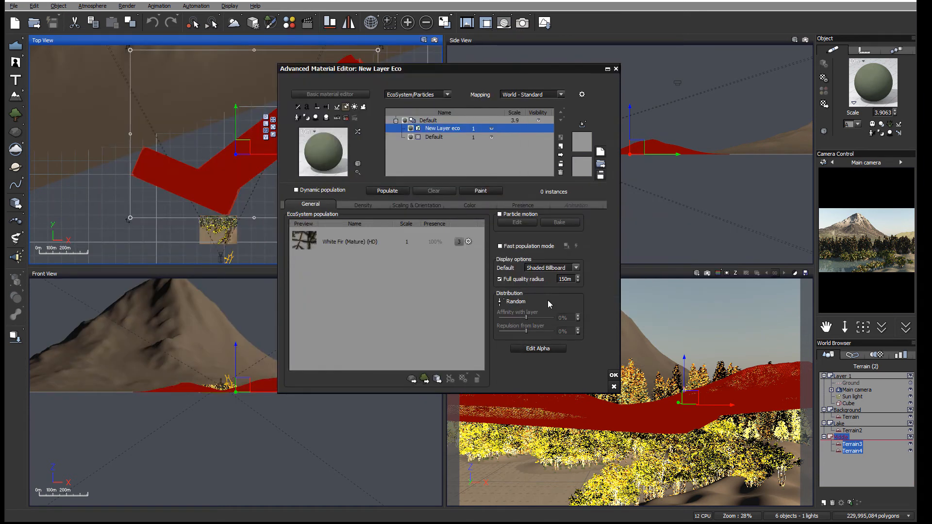
Add the Scots Pine plant to the EcoSystem layer's population.
click(427, 381)
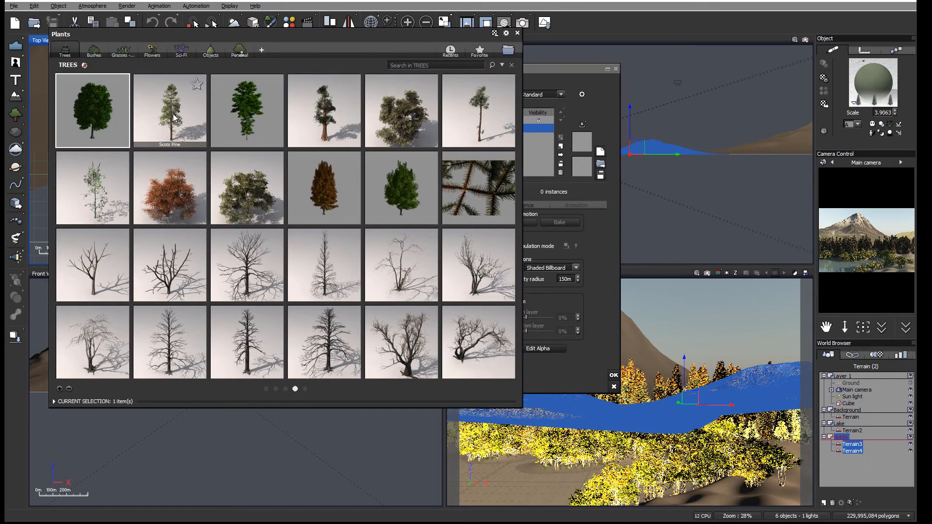
mouse_move(174, 118)
double_click(153, 93)
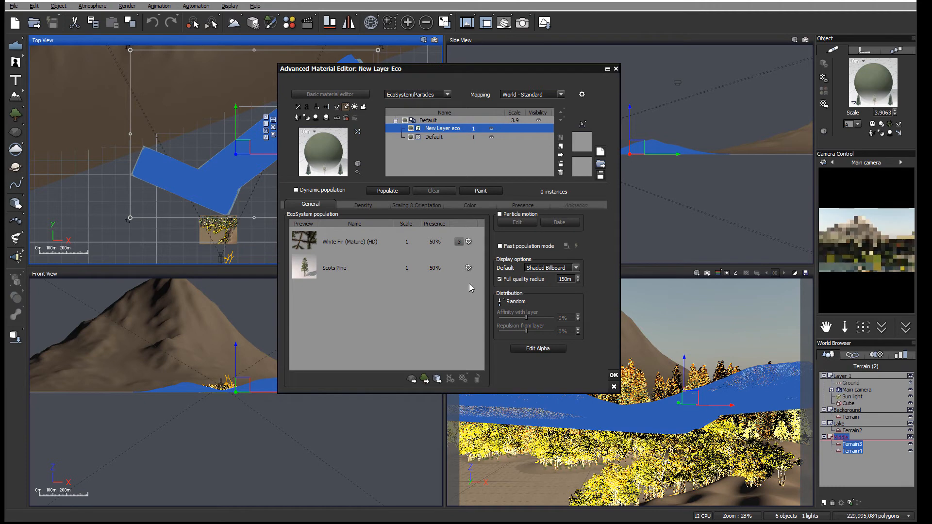
Start the EcoPainter for the new layer with the tree brush preset and paint a sparse patch of trees on Terrain3's crest.
drag(471, 70, 603, 70)
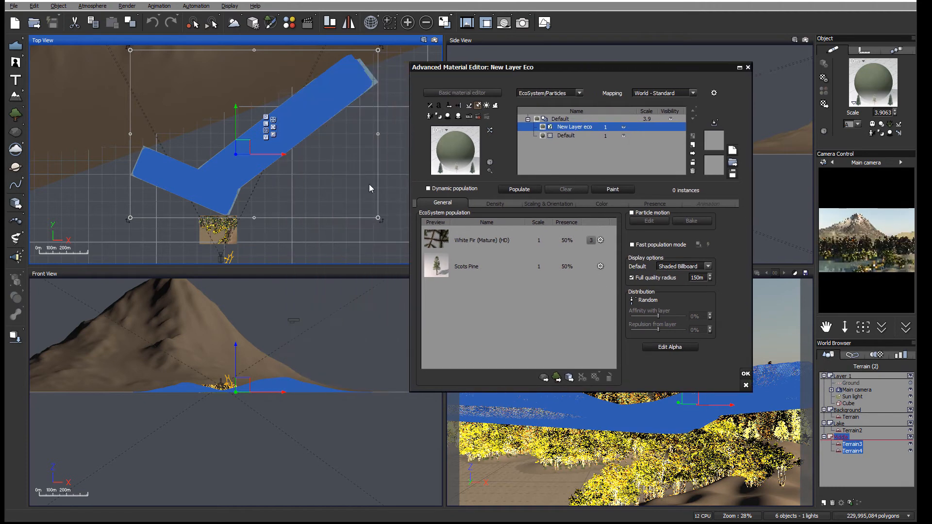
scroll(253, 206, up, 5)
right_drag(252, 206, 320, 167)
click(613, 189)
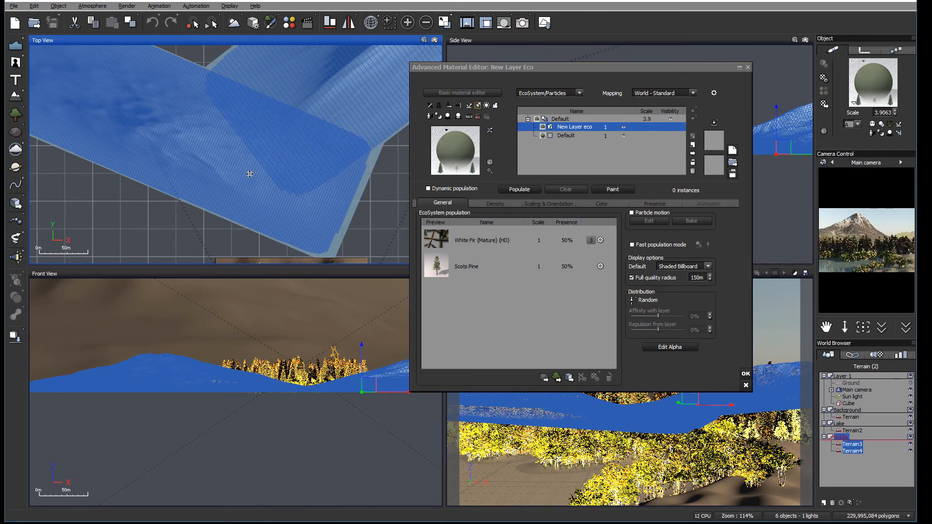
click(602, 189)
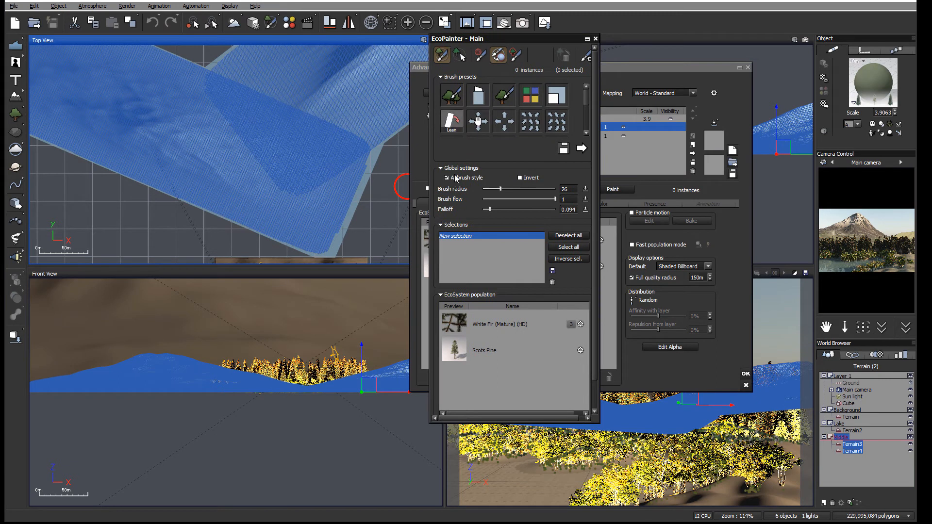
click(454, 97)
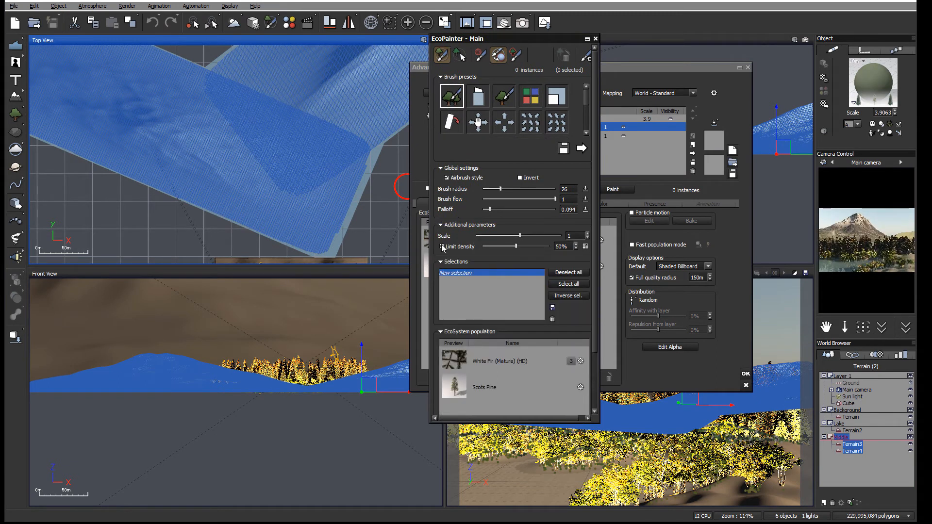
mouse_move(153, 121)
mouse_down()
mouse_move(180, 139)
mouse_move(157, 139)
mouse_move(190, 151)
mouse_up()
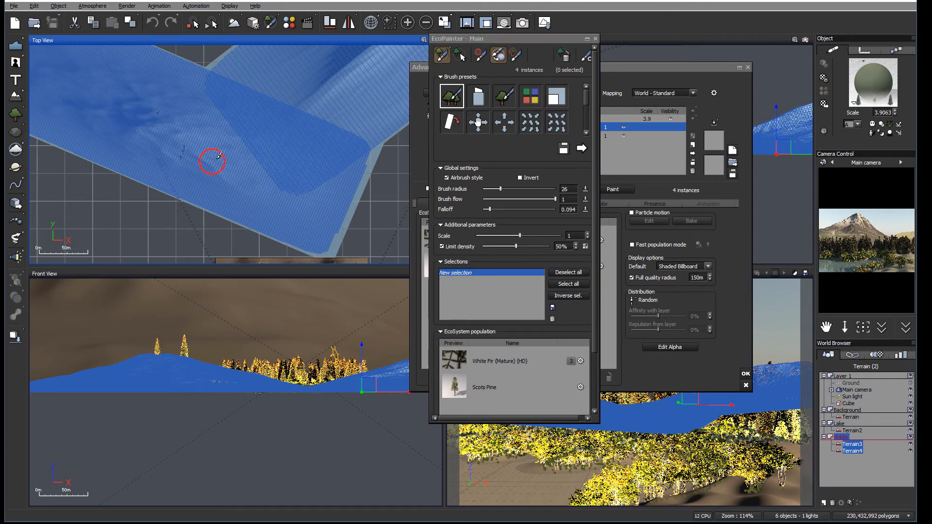
mouse_move(203, 163)
mouse_down()
mouse_move(229, 170)
mouse_move(181, 131)
mouse_move(302, 349)
mouse_up()
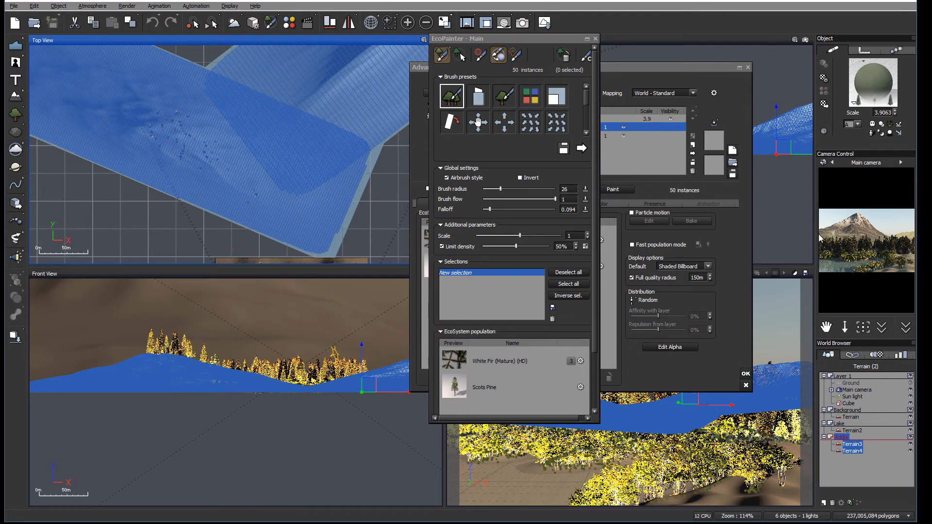
click(844, 245)
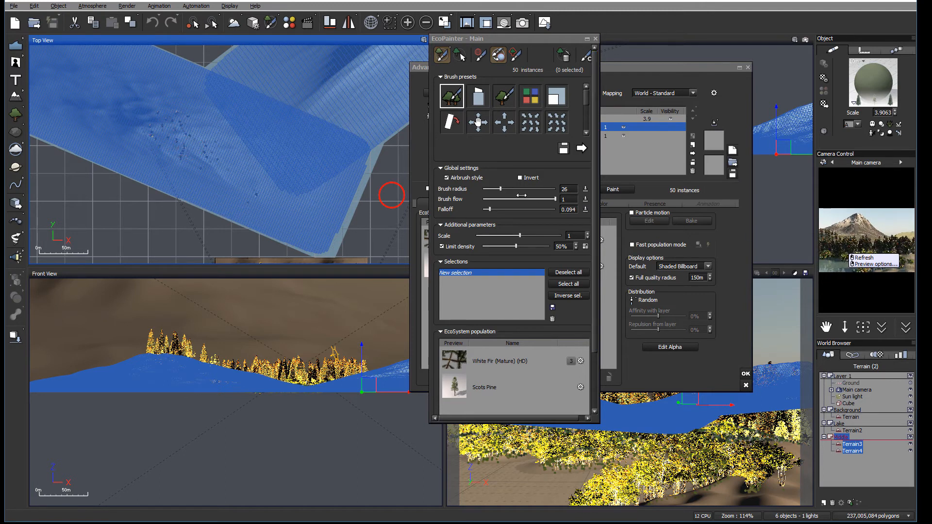
Raise the brush radius to 45 and the density limit to 89%, and paint denser trees across Terrain3's crest.
drag(502, 189, 520, 190)
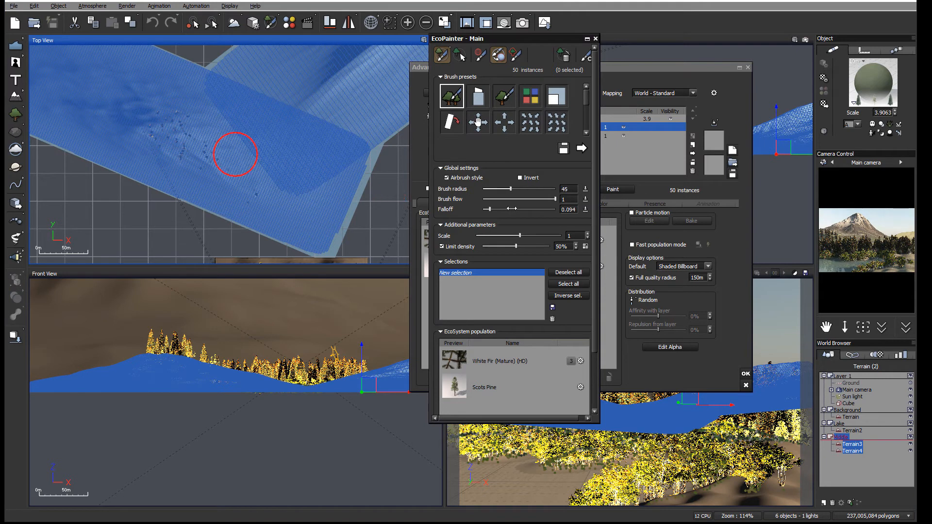
click(442, 246)
click(442, 247)
mouse_move(188, 132)
mouse_down()
mouse_move(218, 147)
mouse_move(181, 139)
mouse_move(172, 117)
mouse_move(209, 141)
mouse_move(140, 107)
mouse_up()
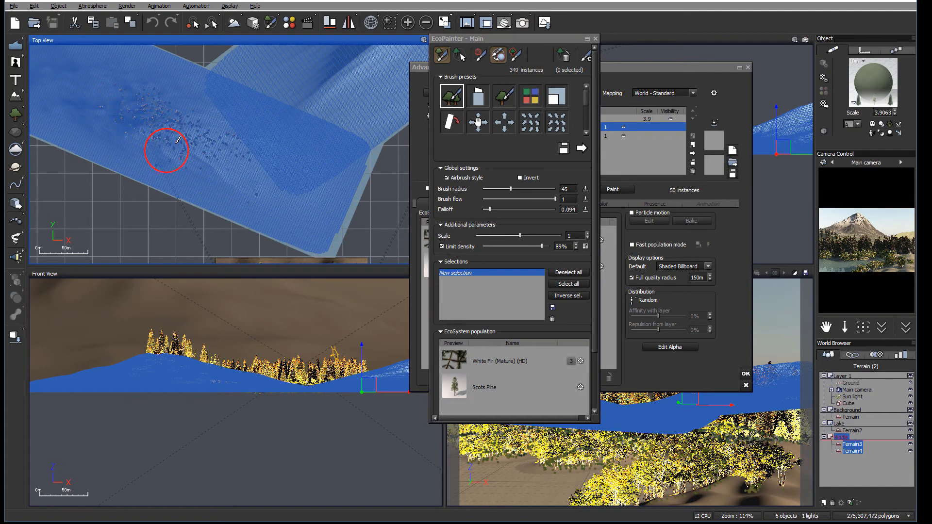
mouse_move(214, 163)
mouse_down()
mouse_move(166, 121)
mouse_move(290, 184)
mouse_up()
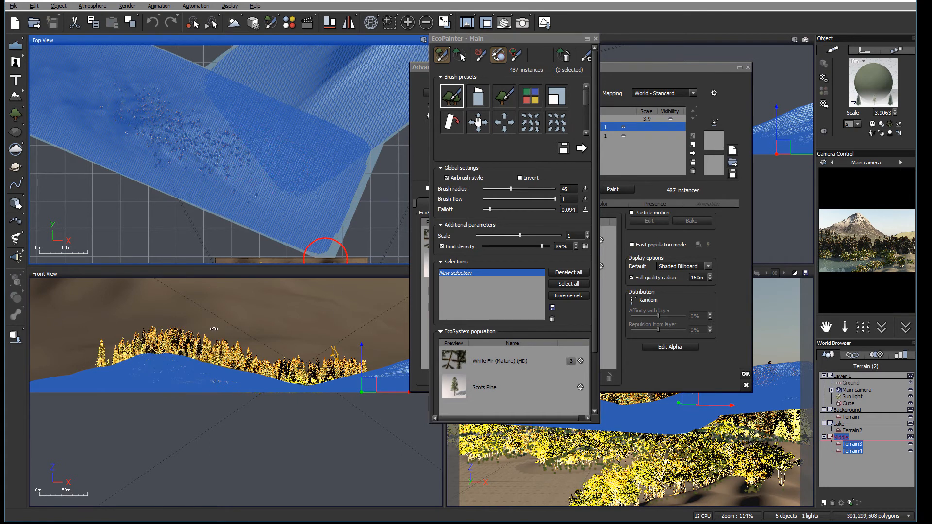
Paint trees along Terrain4's ridge, working from its junction with Terrain3 toward its far end.
right_drag(339, 126, 245, 230)
mouse_move(347, 115)
mouse_down()
mouse_move(250, 183)
mouse_move(256, 170)
mouse_move(221, 205)
mouse_move(323, 125)
mouse_move(298, 164)
mouse_move(319, 161)
mouse_move(349, 100)
mouse_move(337, 118)
mouse_move(342, 111)
mouse_up()
right_drag(289, 153, 189, 219)
mouse_move(269, 152)
mouse_down()
mouse_move(362, 80)
mouse_move(284, 131)
mouse_move(293, 228)
mouse_move(301, 197)
mouse_move(385, 77)
mouse_move(277, 146)
mouse_move(374, 72)
mouse_move(330, 94)
mouse_move(328, 85)
mouse_up()
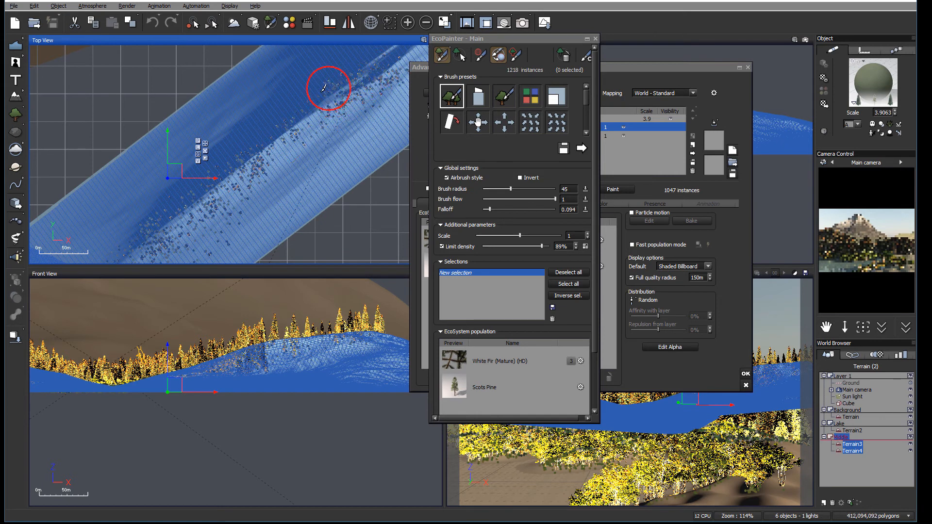
mouse_move(292, 119)
mouse_down()
mouse_move(284, 147)
mouse_move(330, 113)
mouse_up()
mouse_move(385, 93)
right_down()
mouse_move(333, 132)
mouse_move(299, 142)
right_up()
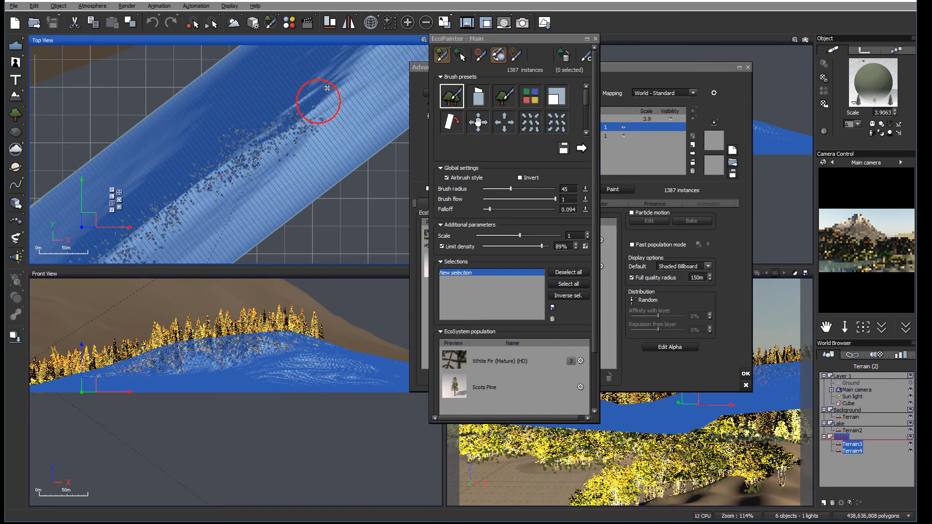
Thicken and widen the tree band along Terrain4's ridge and slopes, close the EcoPainter and accept the material.
mouse_move(340, 82)
mouse_down()
mouse_move(335, 93)
mouse_move(314, 81)
mouse_move(228, 156)
mouse_move(187, 214)
mouse_move(203, 207)
mouse_move(193, 222)
mouse_up()
right_drag(194, 227, 311, 134)
mouse_move(311, 135)
mouse_down()
mouse_move(206, 211)
mouse_move(131, 244)
mouse_up()
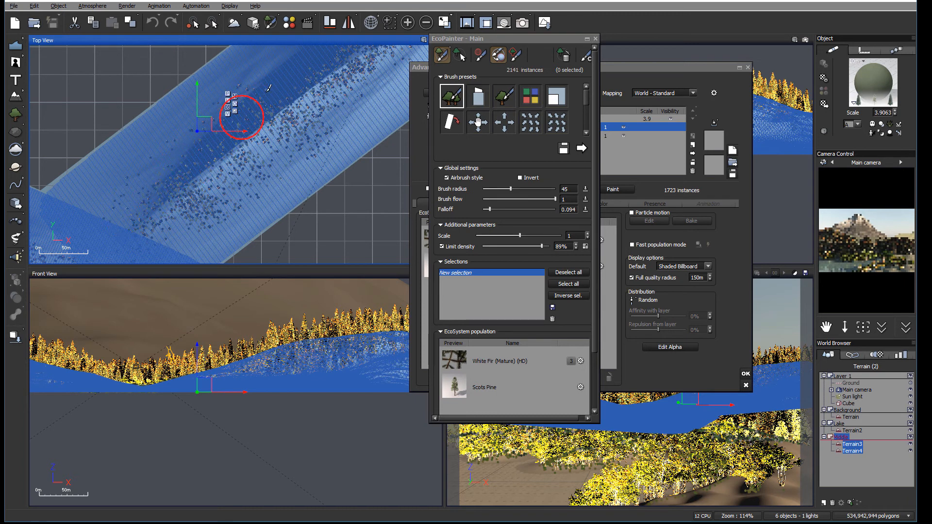
mouse_move(185, 170)
mouse_down()
mouse_move(299, 119)
mouse_move(201, 200)
mouse_move(316, 115)
mouse_up()
right_drag(316, 115, 250, 175)
mouse_move(248, 183)
mouse_down()
mouse_move(263, 150)
mouse_move(322, 100)
mouse_move(269, 128)
mouse_move(333, 79)
mouse_move(340, 115)
mouse_move(403, 119)
mouse_up()
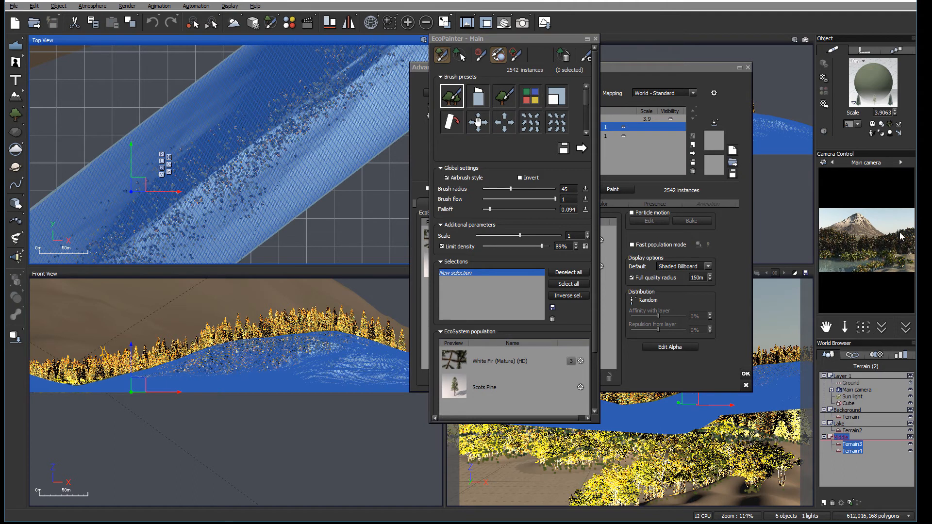
click(595, 38)
click(746, 373)
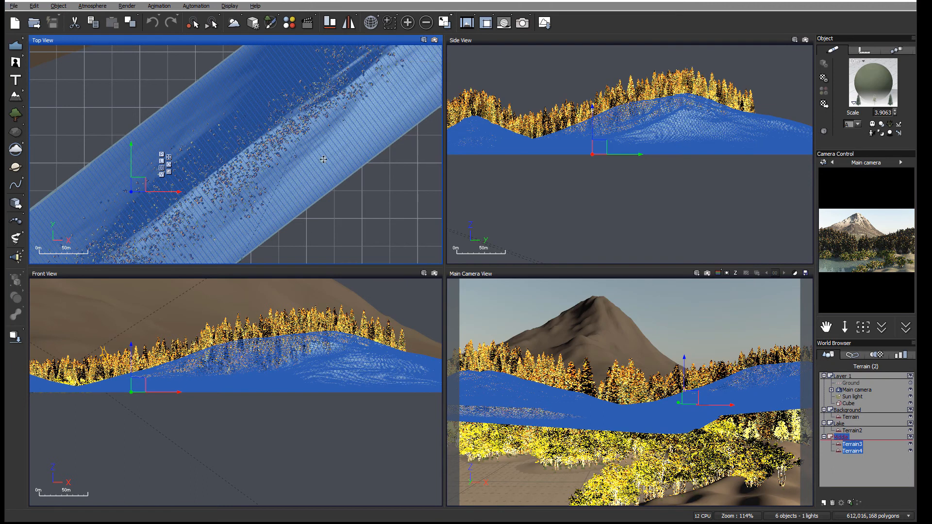
Move Terrain3 and Terrain4 together farther back from the lake toward the mountain.
scroll(336, 133, down, 2)
scroll(335, 133, down, 1)
scroll(336, 145, down, 1)
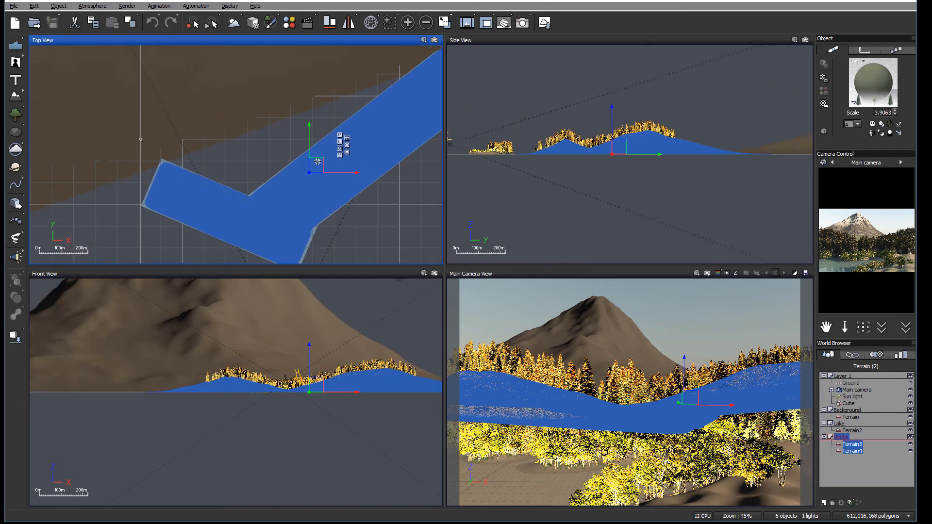
drag(315, 164, 310, 142)
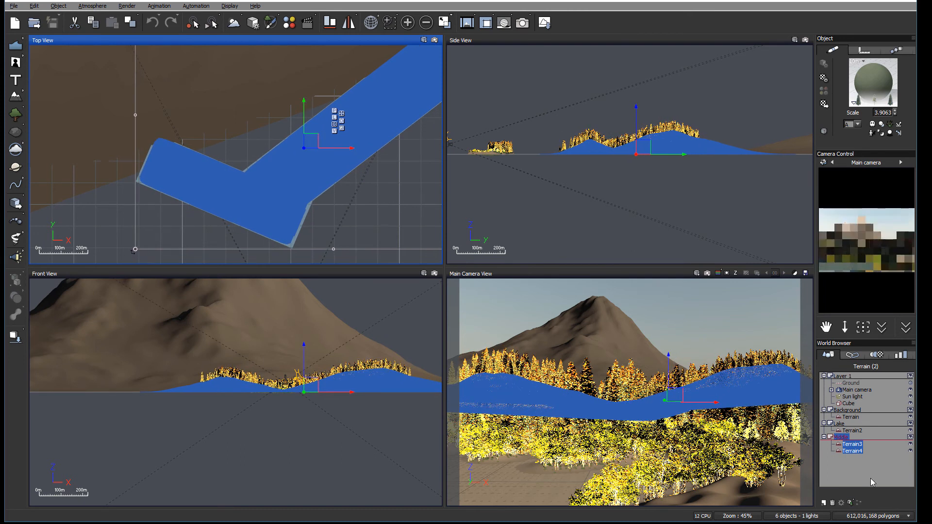
Select only Terrain3 and shift it slightly in the negative X direction.
click(863, 458)
click(852, 444)
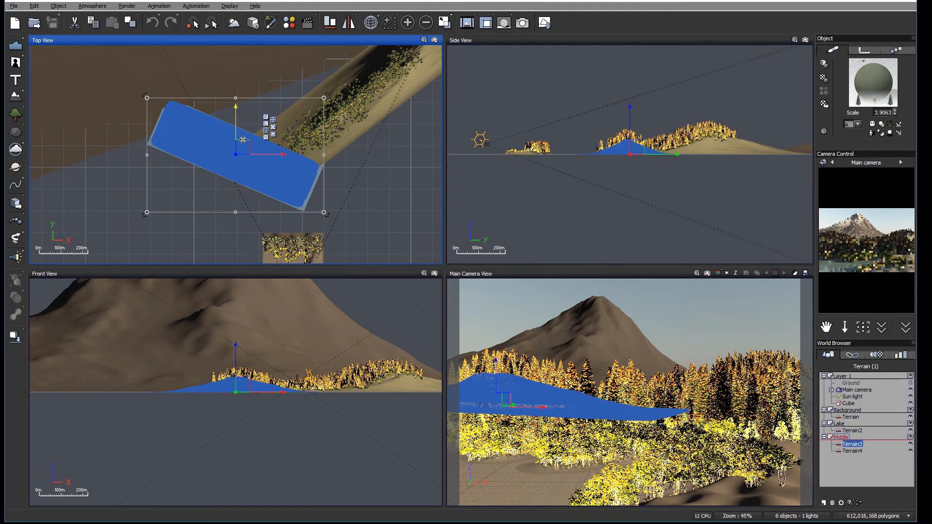
drag(244, 145, 239, 144)
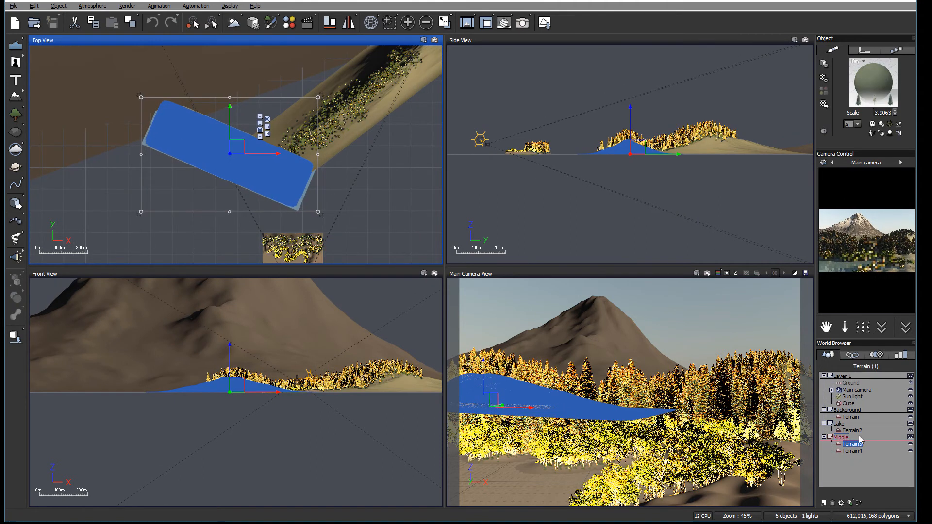
Shift Terrain4 slightly in the positive X and Y directions and save the scene.
click(860, 451)
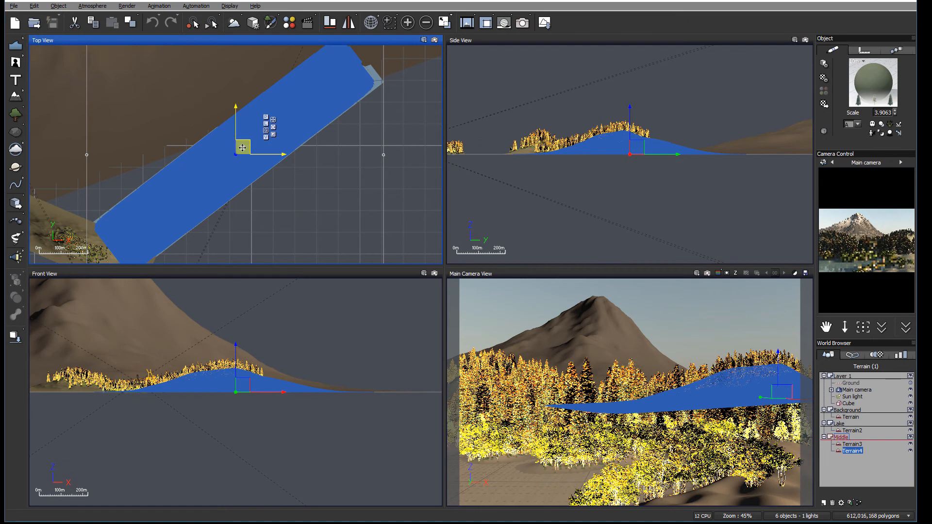
drag(244, 148, 253, 145)
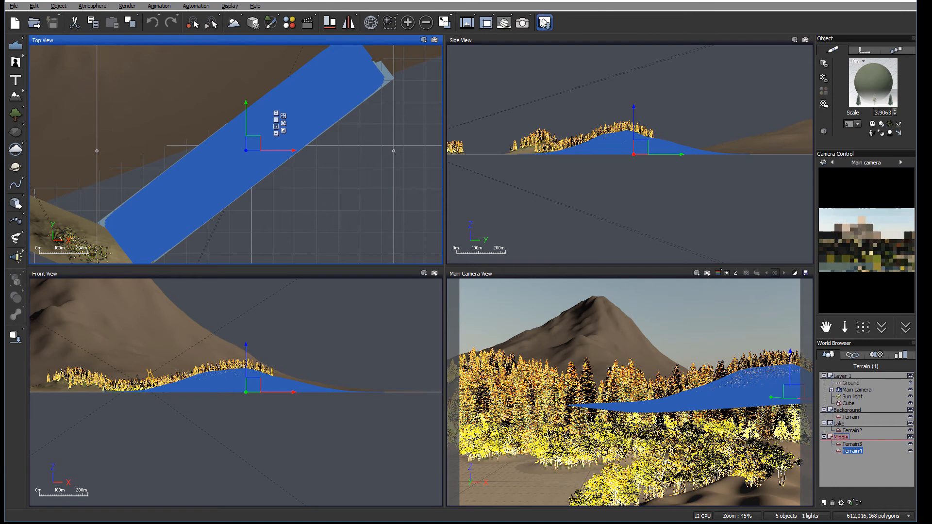
click(14, 7)
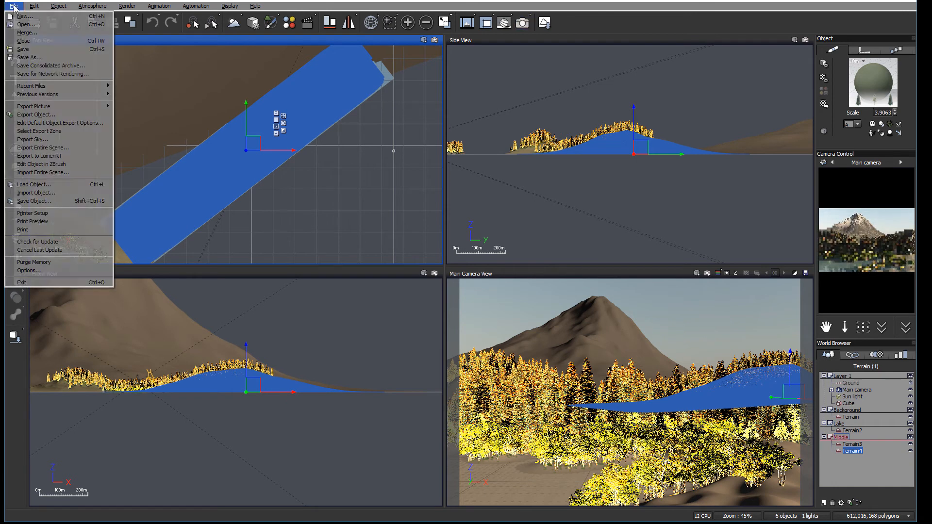
click(47, 48)
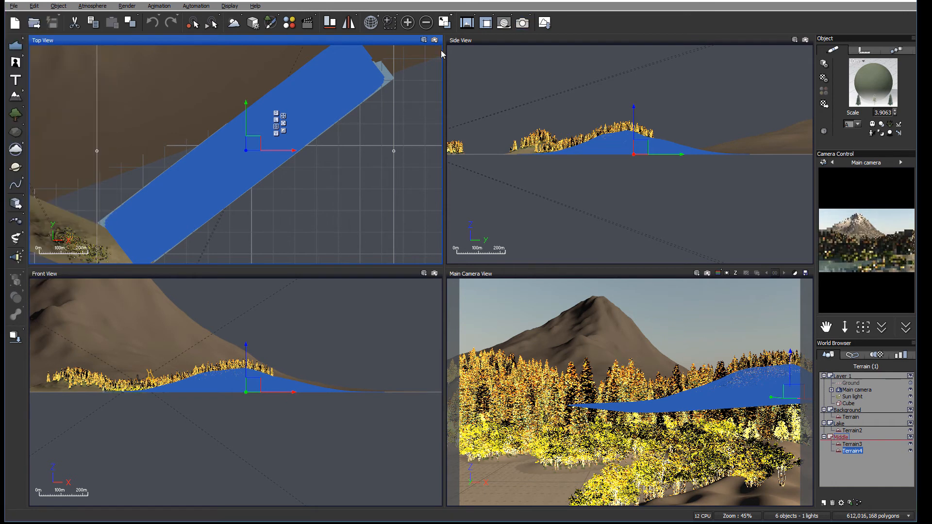
Render the main camera view, turn off Auto-exposure in the post render options, accept and close the render.
click(521, 23)
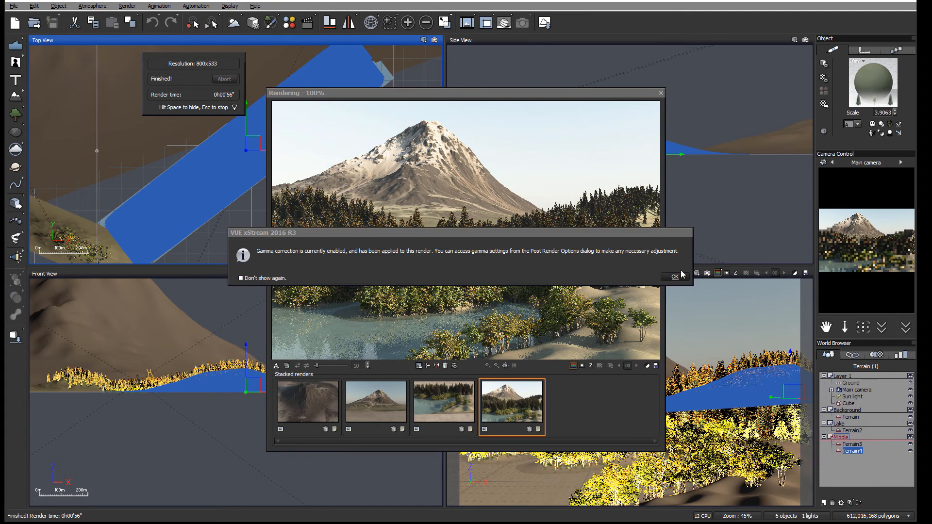
click(678, 276)
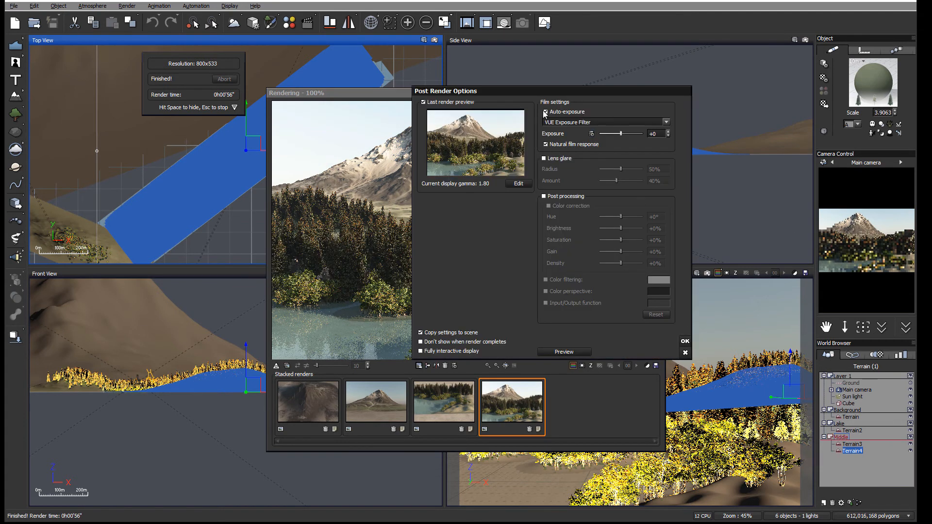
click(545, 112)
drag(505, 88, 562, 103)
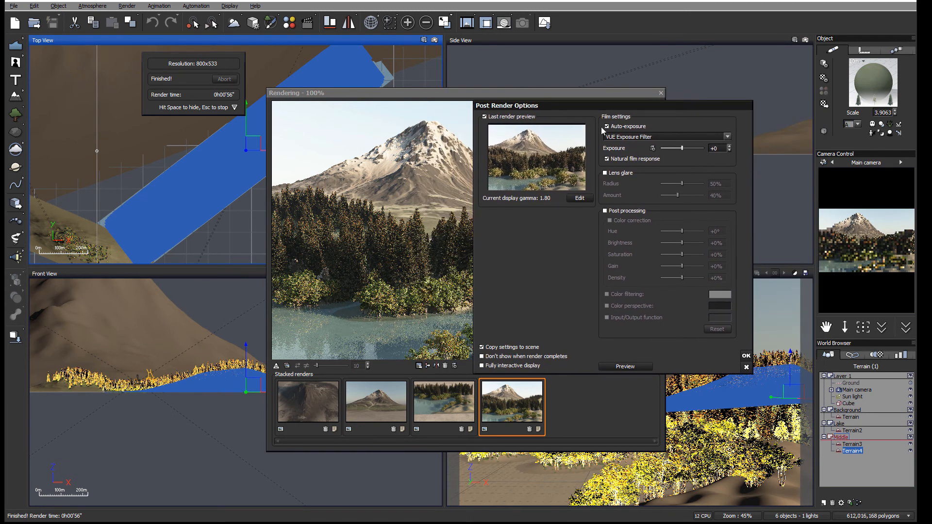
click(609, 126)
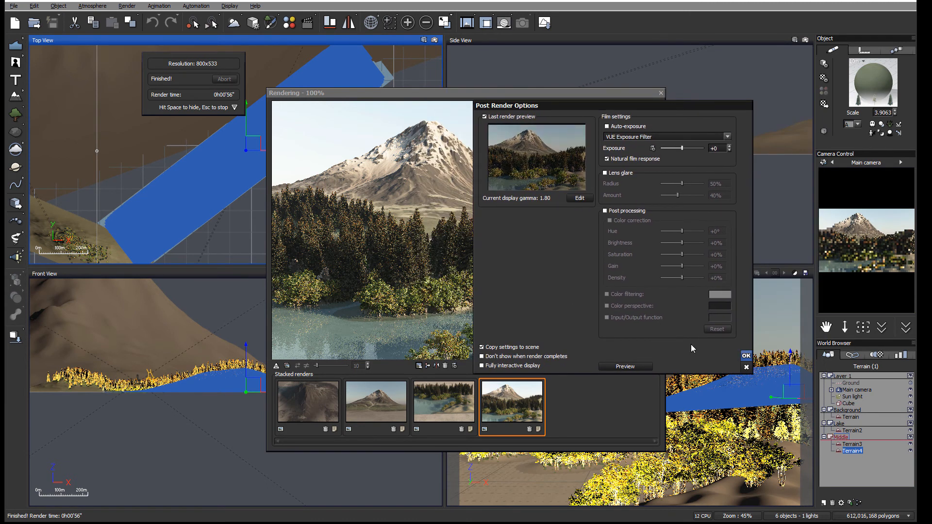
click(745, 355)
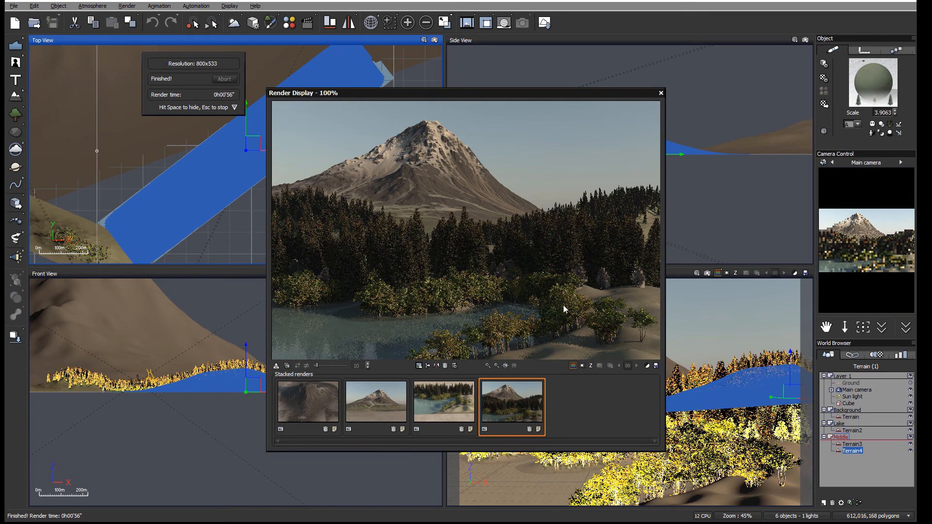
click(660, 93)
Select the large mountain terrain in the Background layer and frame its camera-facing slope from above.
middle_drag(334, 175, 314, 198)
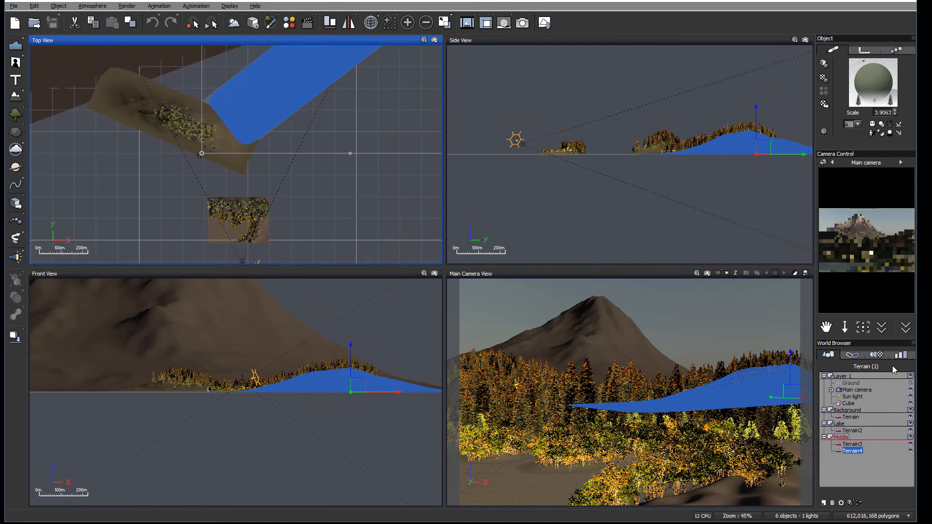
middle_drag(260, 141, 275, 88)
scroll(256, 186, up, 7)
middle_drag(307, 124, 368, 233)
middle_drag(362, 138, 391, 213)
middle_drag(344, 170, 318, 336)
scroll(330, 165, down, 4)
middle_drag(344, 115, 401, 267)
click(295, 122)
middle_drag(295, 122, 333, 191)
scroll(384, 166, down, 4)
scroll(384, 167, down, 3)
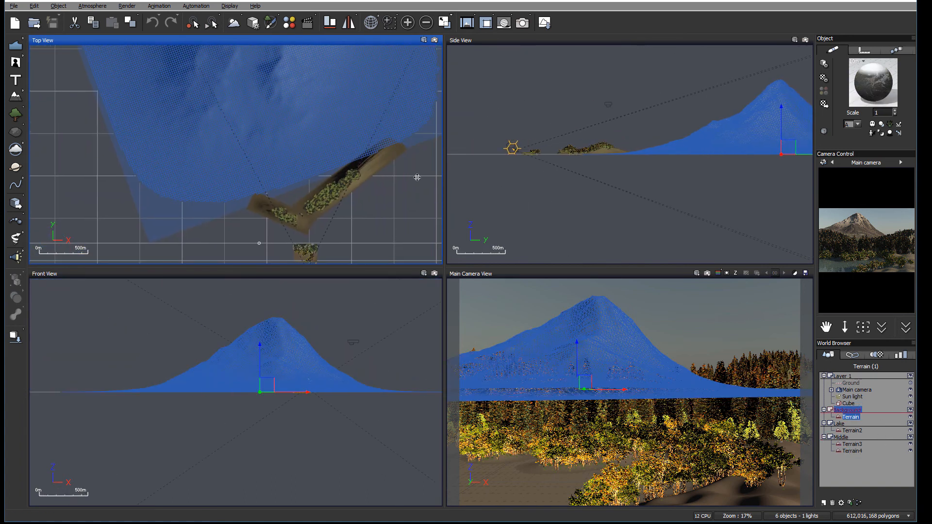
scroll(357, 176, up, 5)
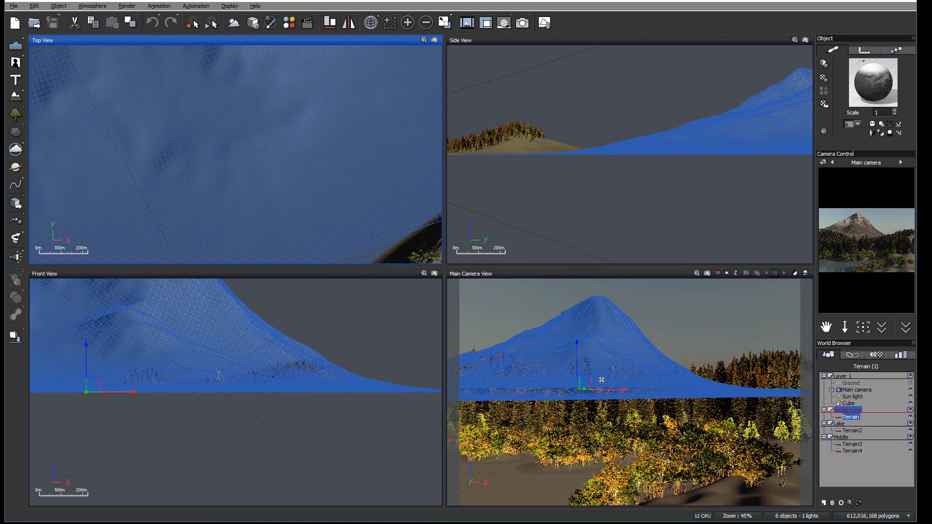
Add an EcoSystem layer above Grass in the mountain's material and add White Fir (Mature) (HD) to its population.
double_click(867, 89)
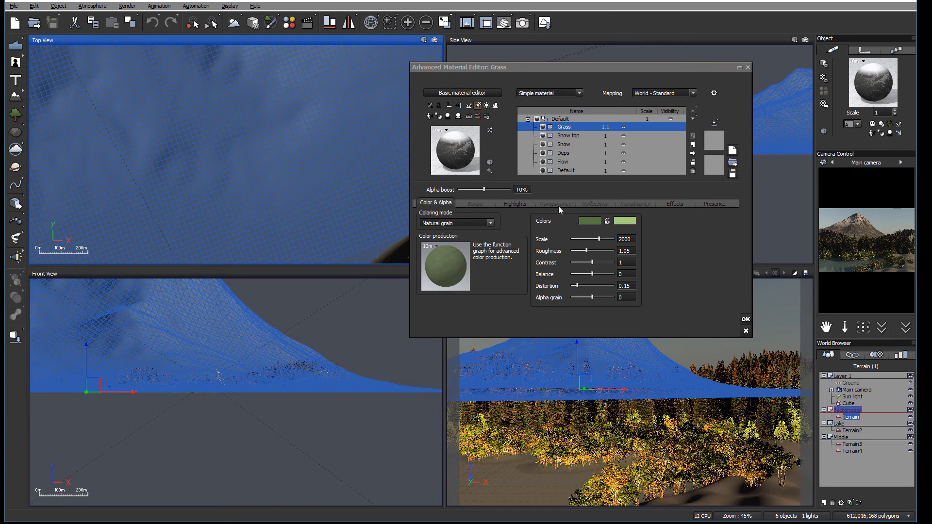
click(693, 145)
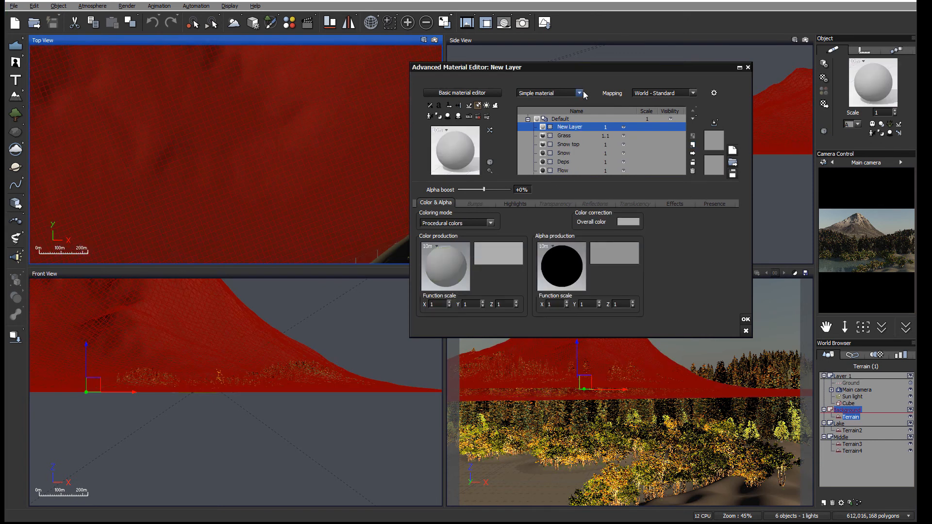
click(583, 91)
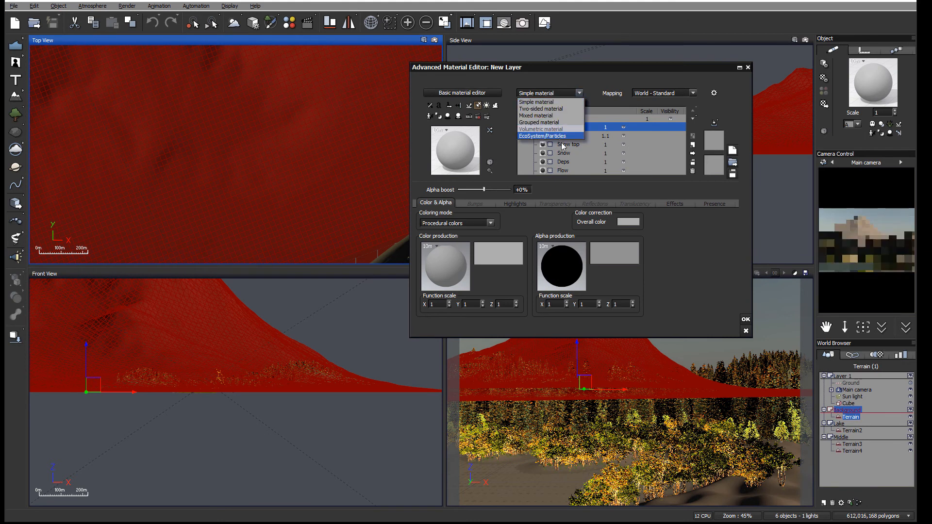
click(559, 137)
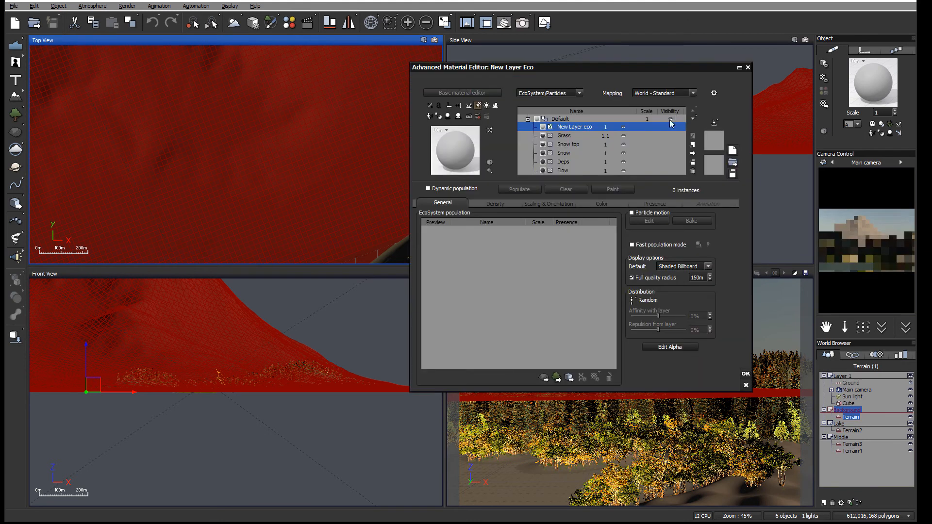
click(557, 377)
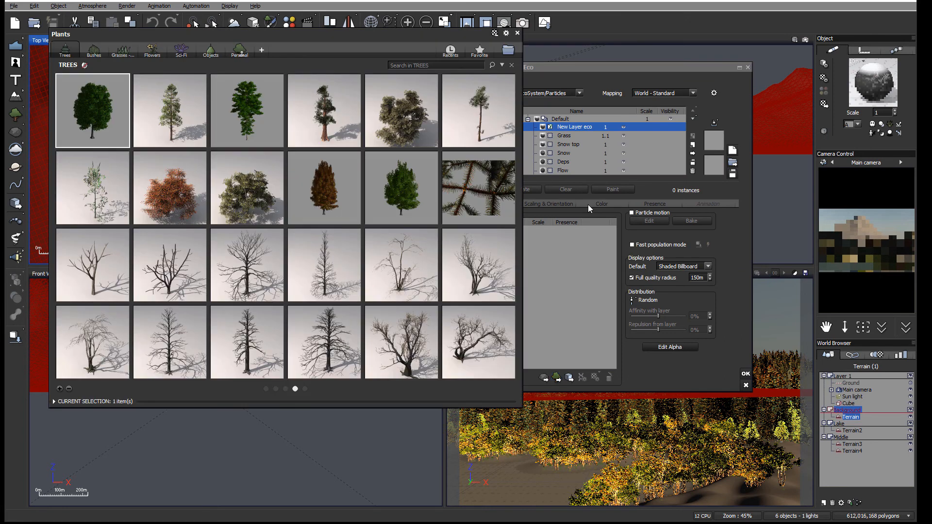
double_click(481, 190)
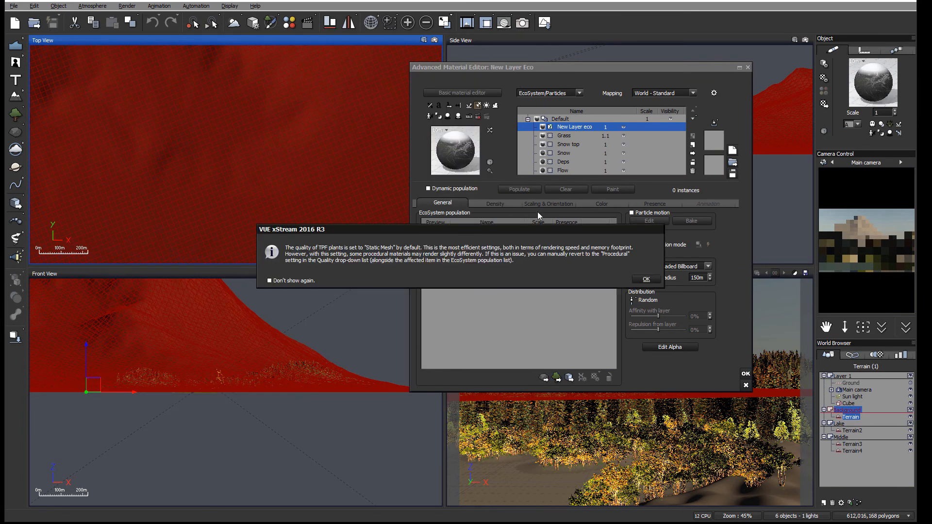
click(640, 279)
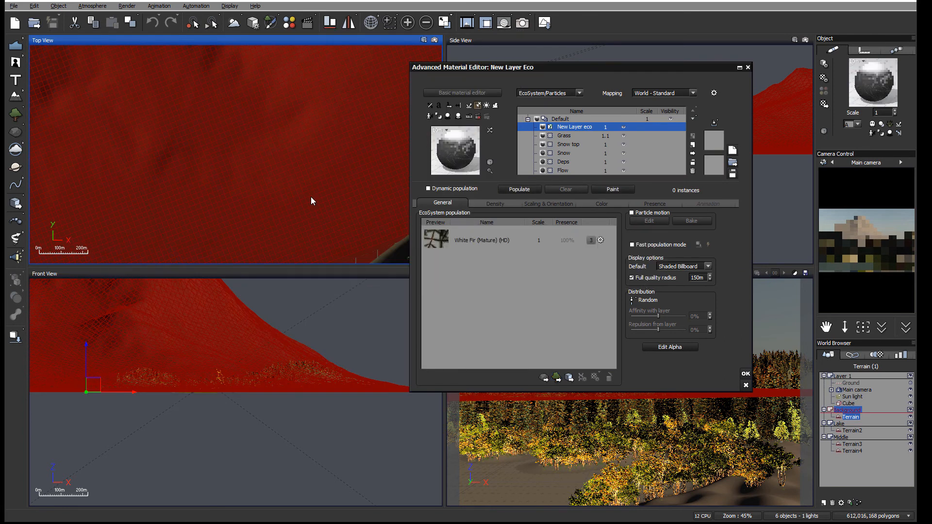
Open the EcoPainter for the new fir layer, arrange the dialogs clear of the views and choose the tree-painting brush preset.
right_drag(325, 177, 264, 104)
scroll(264, 110, down, 3)
scroll(264, 110, down, 3)
click(624, 189)
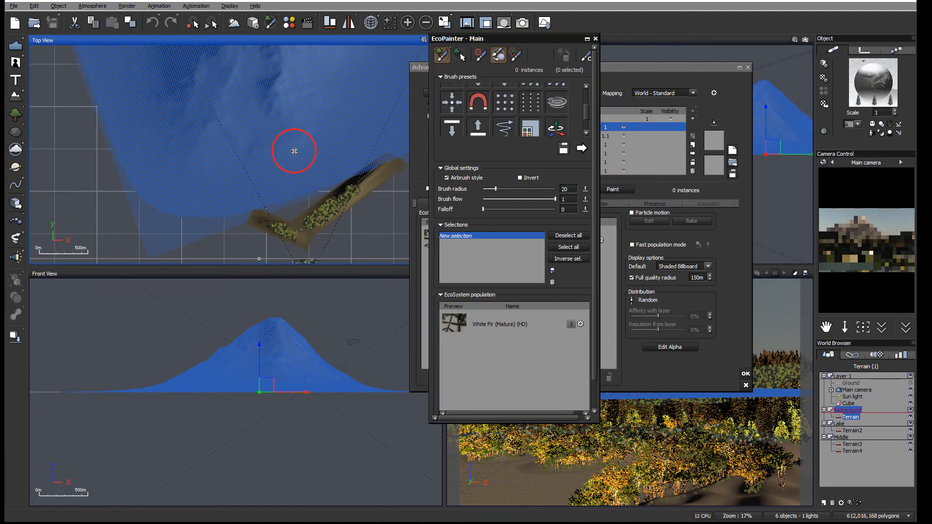
drag(634, 69, 285, 219)
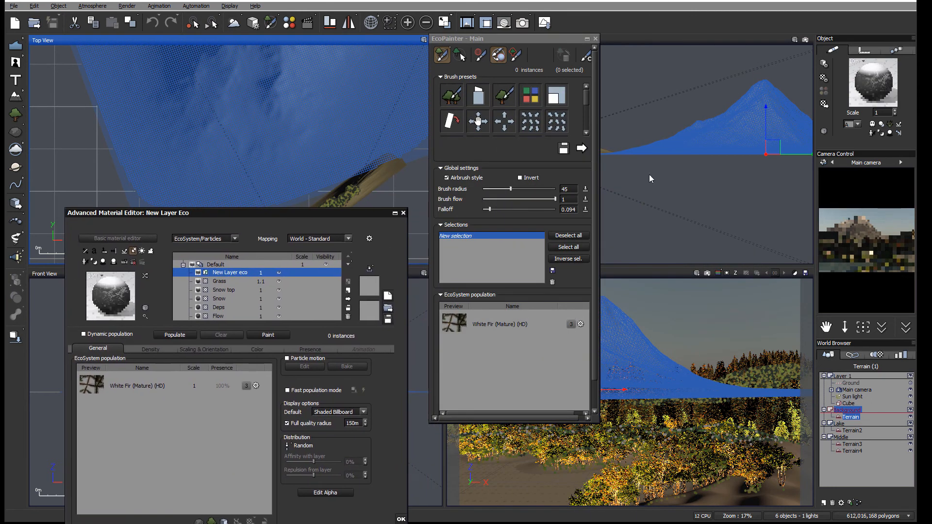
mouse_move(542, 39)
mouse_down()
mouse_move(501, 59)
mouse_move(835, 27)
mouse_move(819, 17)
mouse_up()
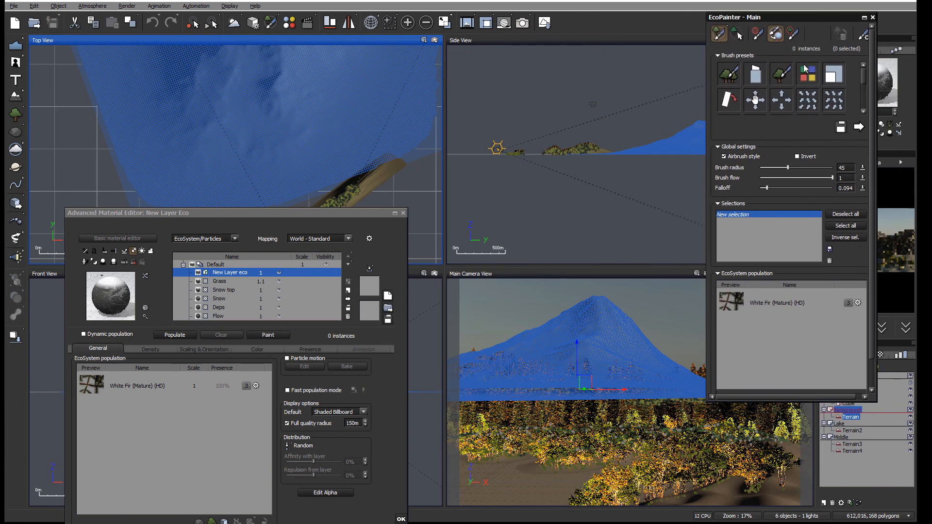
click(729, 77)
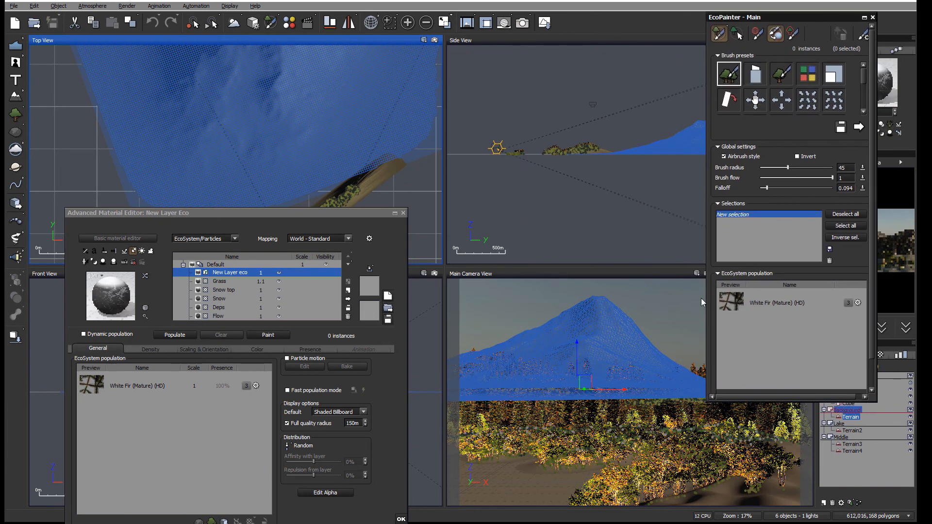
Paint a patch of white firs on the mountain's lower slope facing the camera, behind the middle-ground hills.
drag(594, 383, 622, 387)
click(601, 382)
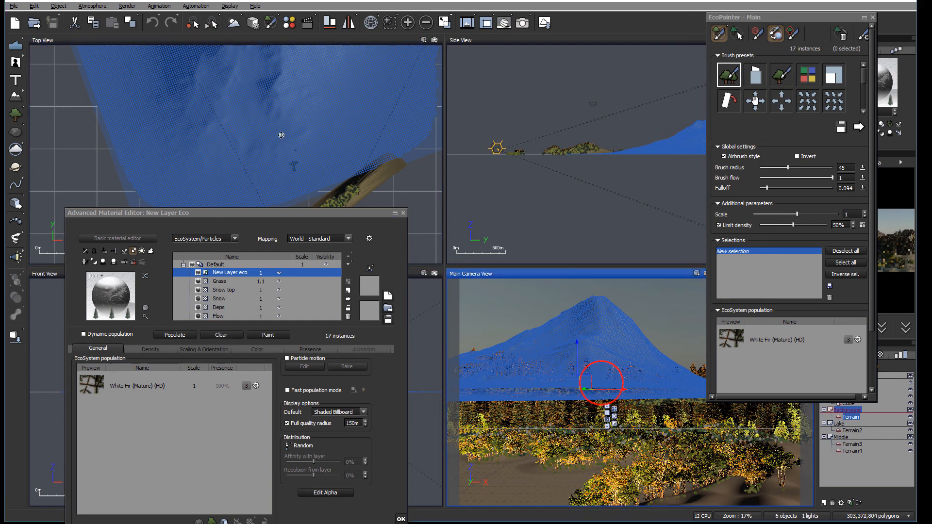
click(296, 157)
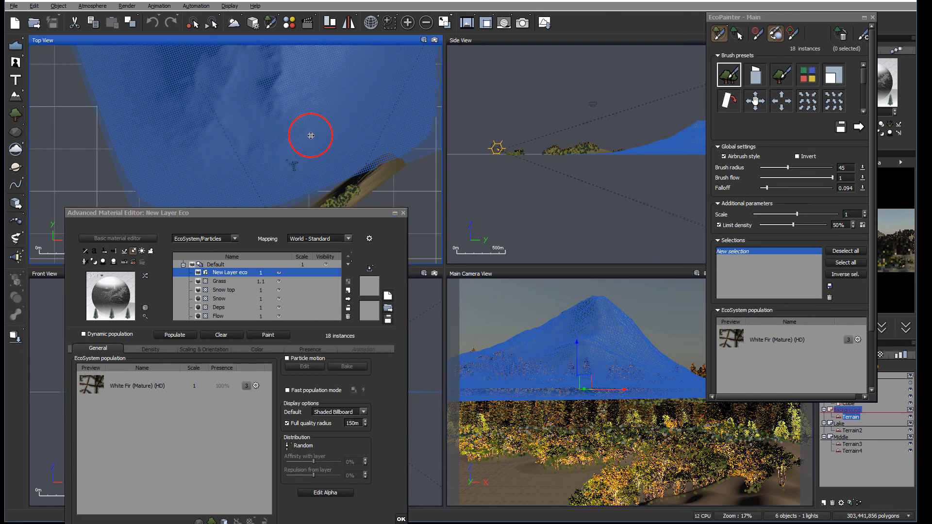
click(297, 123)
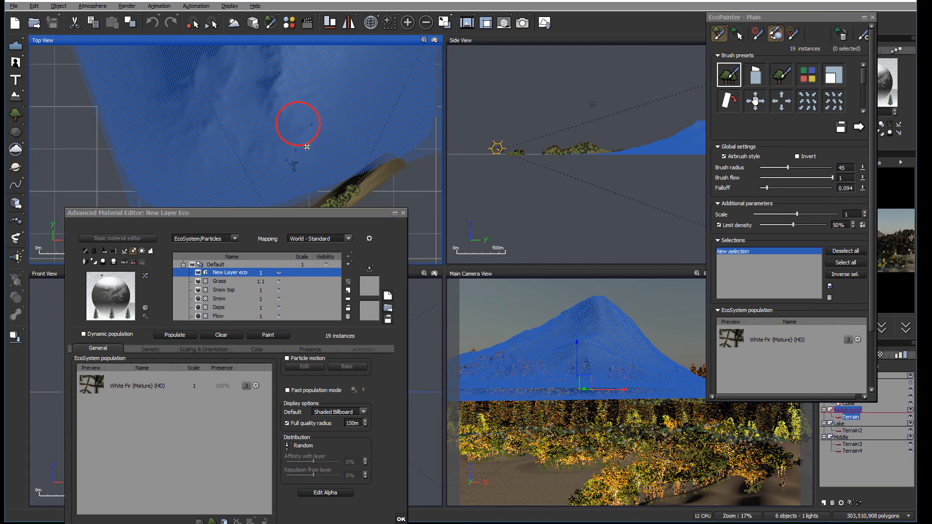
click(293, 122)
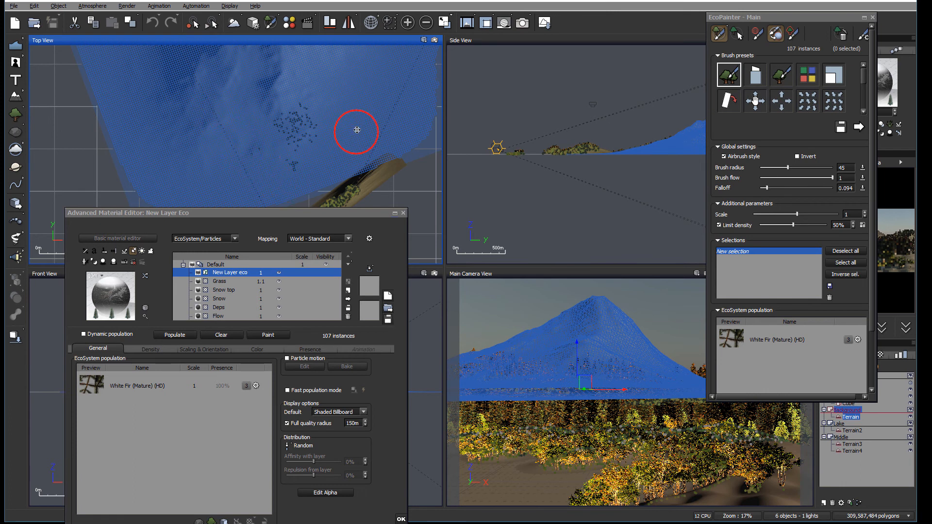
Scatter more white firs sparsely farther up the mountain slope above the painted patch.
click(325, 89)
middle_drag(352, 108, 369, 130)
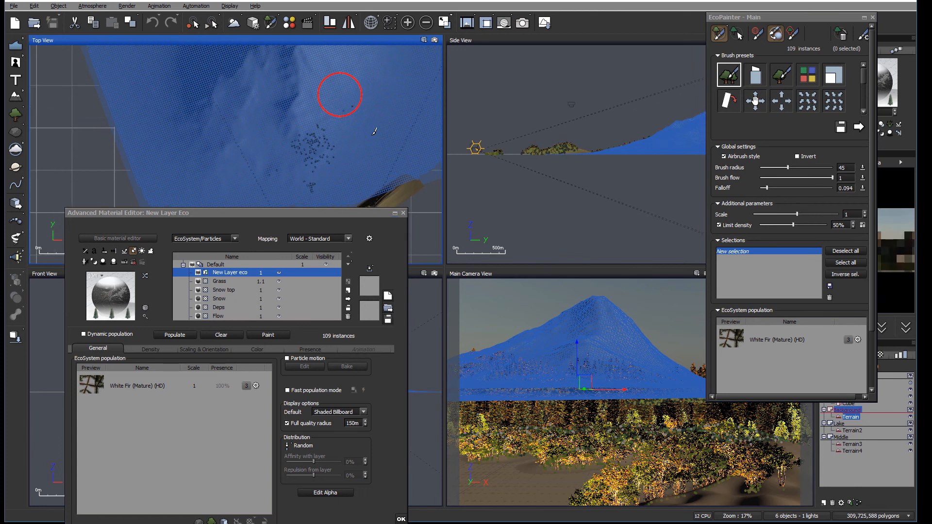
mouse_move(311, 98)
mouse_down()
mouse_move(332, 116)
mouse_move(270, 125)
mouse_move(234, 105)
mouse_move(252, 93)
mouse_up()
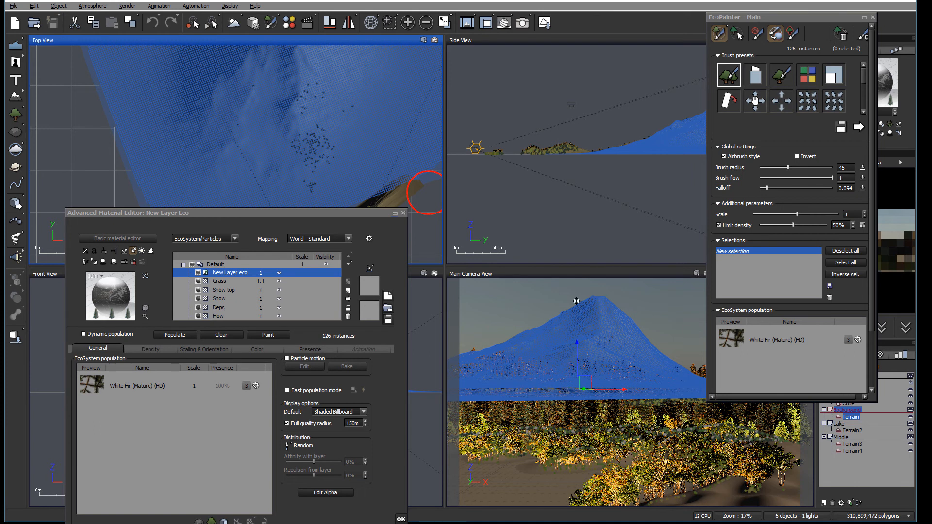
right_drag(303, 127, 350, 188)
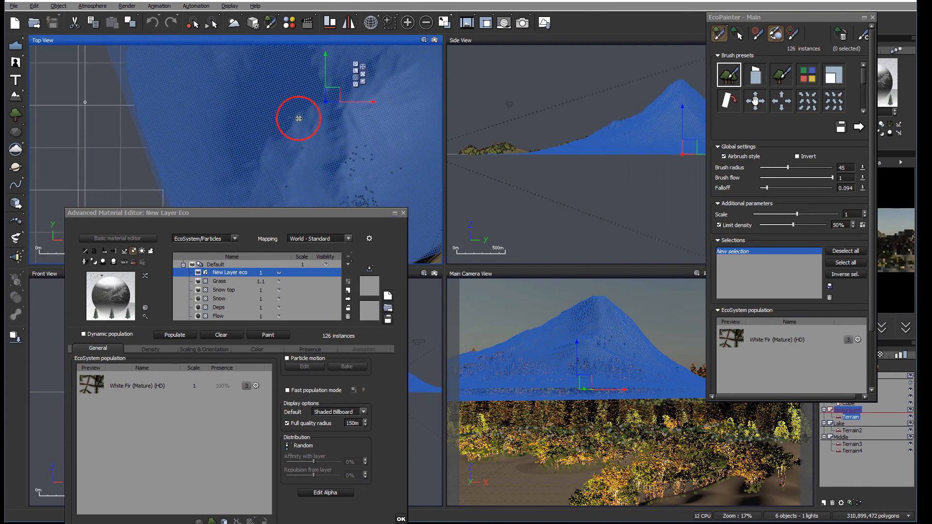
right_drag(396, 167, 345, 62)
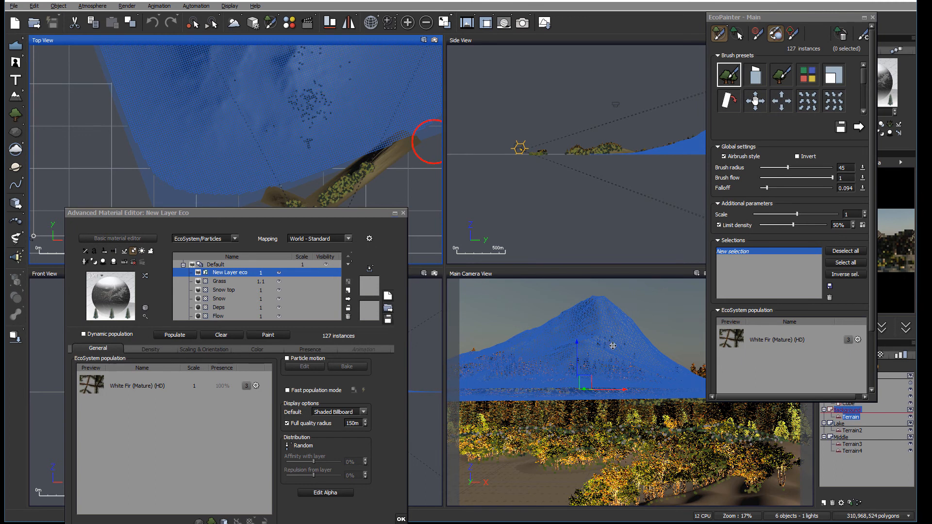
Close the material editor and EcoPainter, render the main camera view to check the mountain firs, and close the render.
click(403, 212)
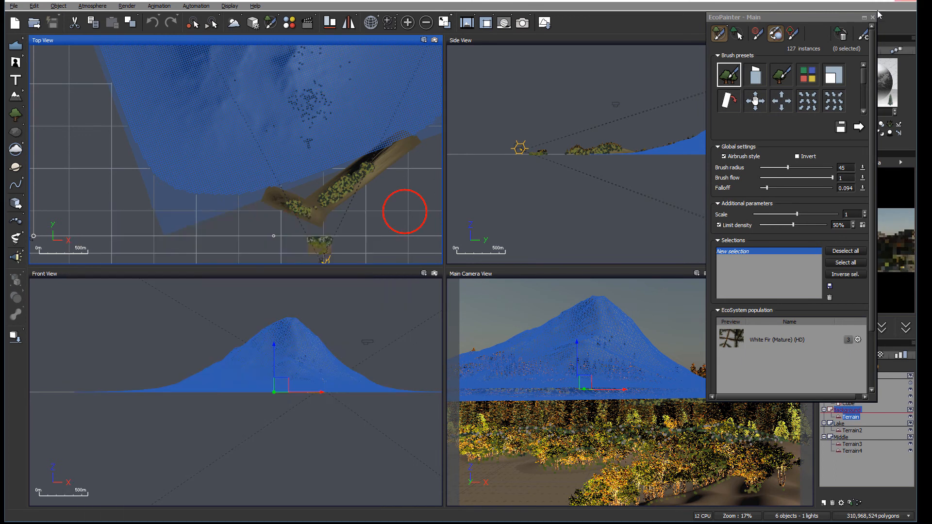
click(872, 19)
click(523, 23)
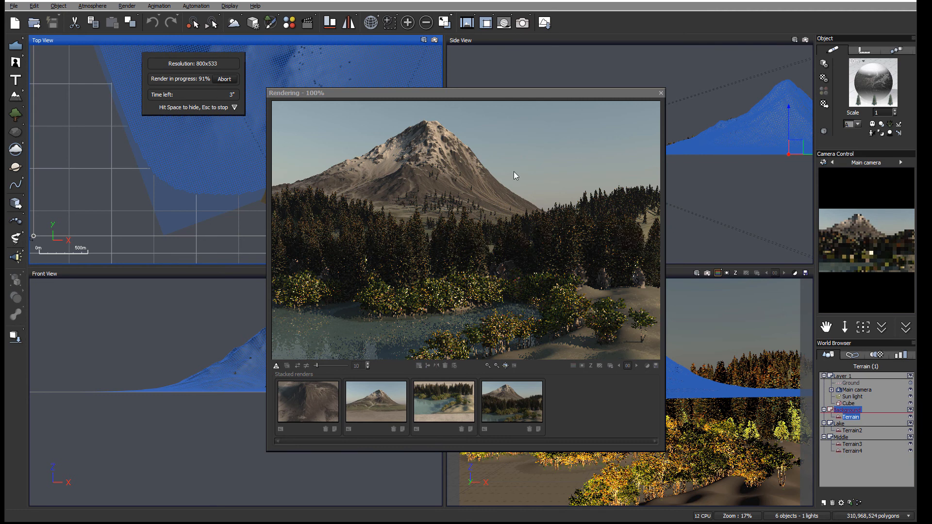
click(482, 174)
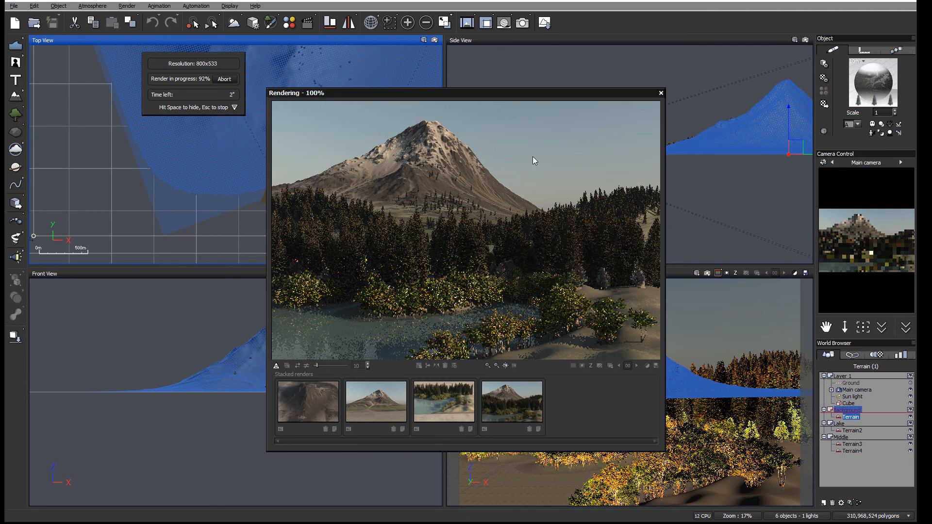
click(661, 92)
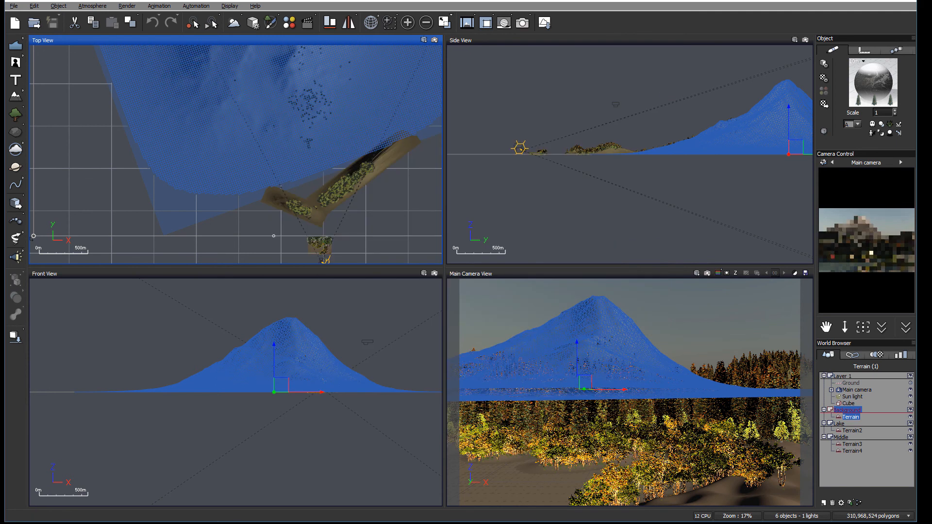
Erase the scattered white firs above the main patch on the mountain slope in the EcoPainter, and close the EcoPainter and material editor.
double_click(877, 92)
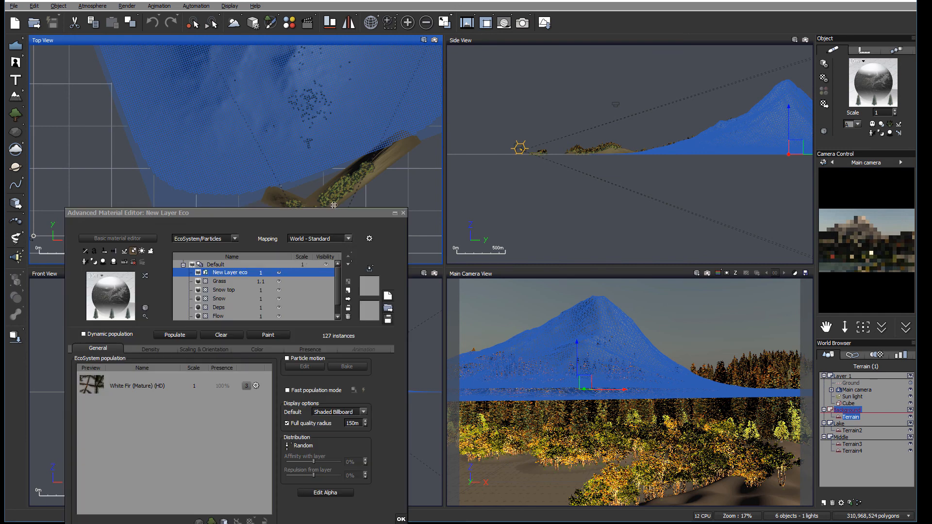
click(268, 335)
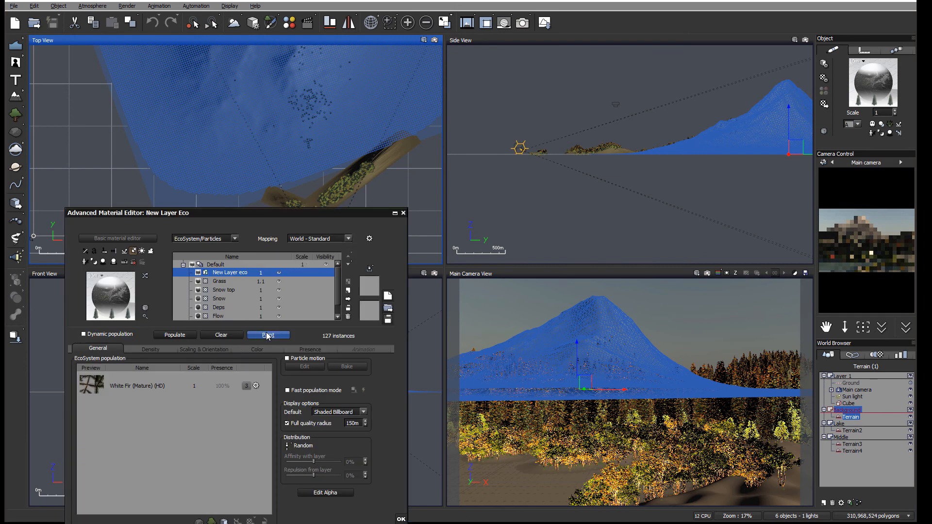
mouse_move(362, 101)
right_down()
mouse_move(376, 138)
mouse_move(368, 165)
right_up()
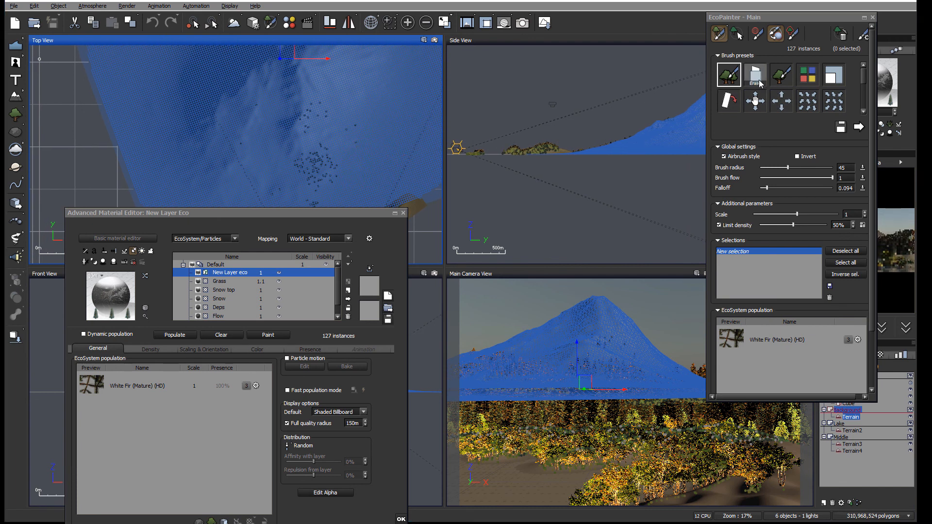
click(756, 78)
drag(302, 105, 303, 116)
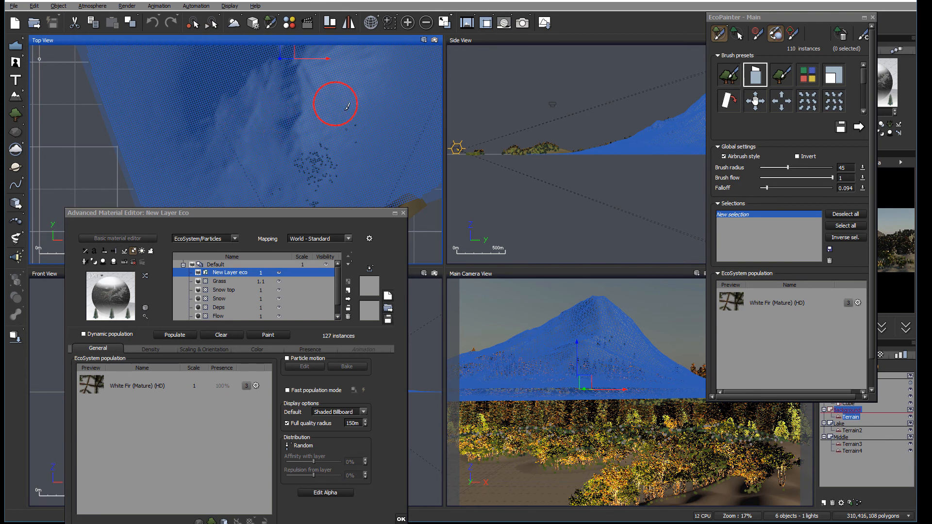
mouse_move(386, 137)
mouse_down()
mouse_move(313, 79)
mouse_move(322, 93)
mouse_up()
mouse_move(347, 100)
right_down()
mouse_move(349, 136)
mouse_move(278, 107)
mouse_move(259, 86)
mouse_move(264, 73)
right_up()
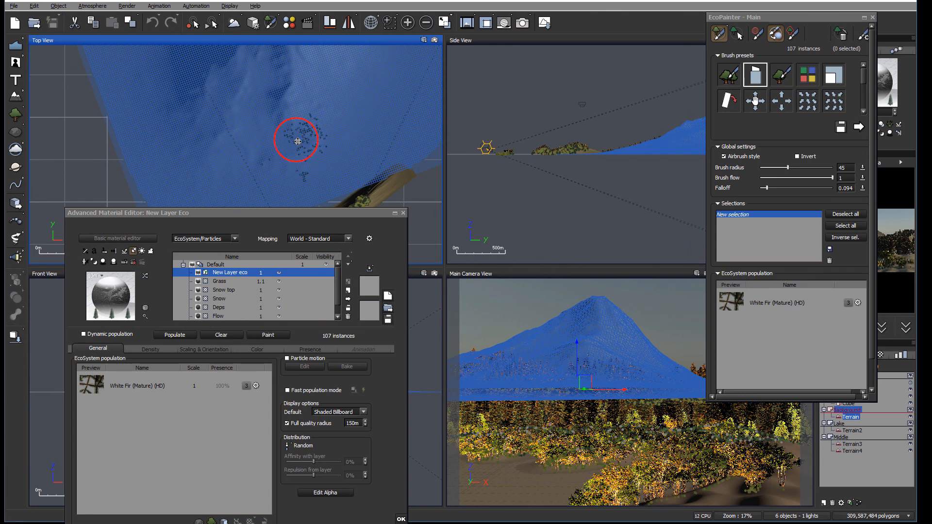
click(403, 213)
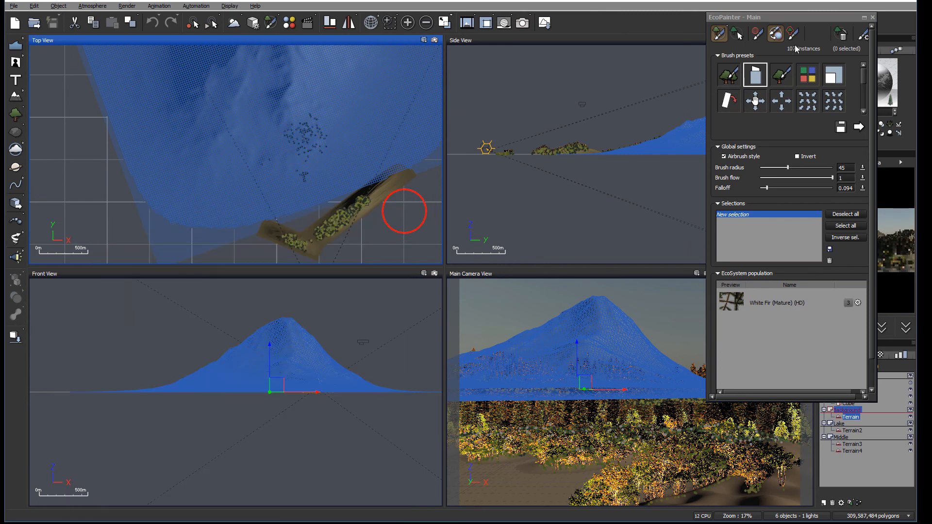
click(873, 18)
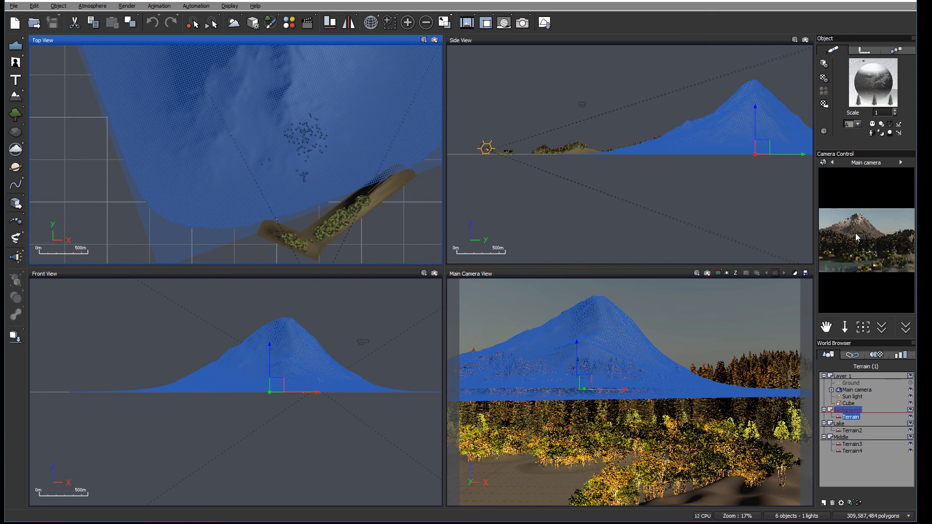
Move the background mountain terrain farther from the camera and scale it up so it fills the distance behind the middle hills.
right_drag(384, 145, 323, 167)
scroll(323, 167, down, 3)
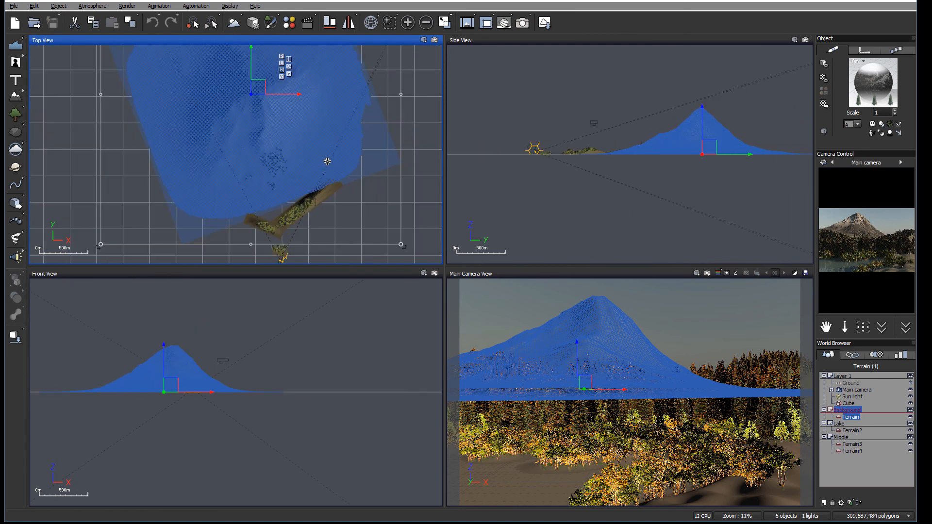
drag(284, 112, 279, 67)
right_drag(685, 108, 584, 131)
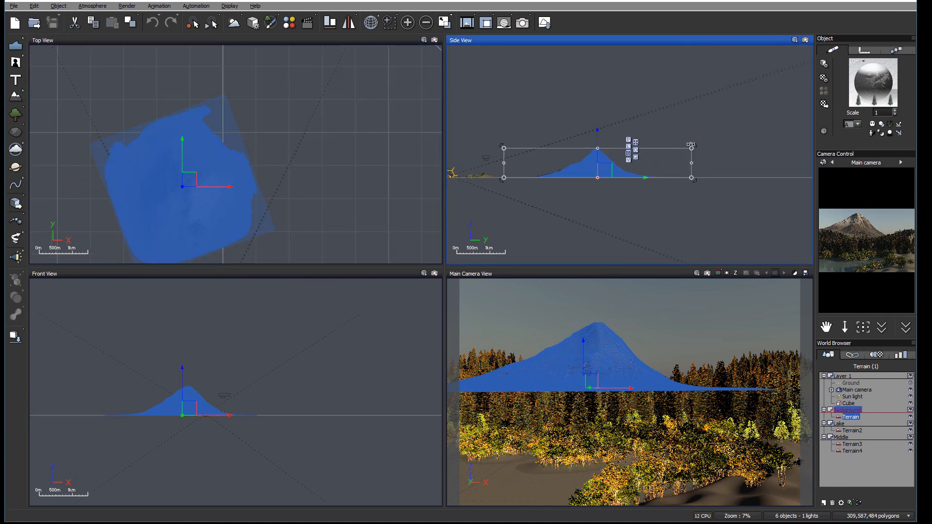
drag(693, 148, 807, 120)
right_drag(360, 150, 476, 155)
mouse_move(307, 110)
mouse_down()
mouse_move(293, 112)
mouse_move(293, 127)
mouse_move(300, 141)
mouse_move(322, 141)
mouse_move(313, 147)
mouse_move(333, 87)
mouse_move(335, 99)
mouse_move(295, 104)
mouse_up()
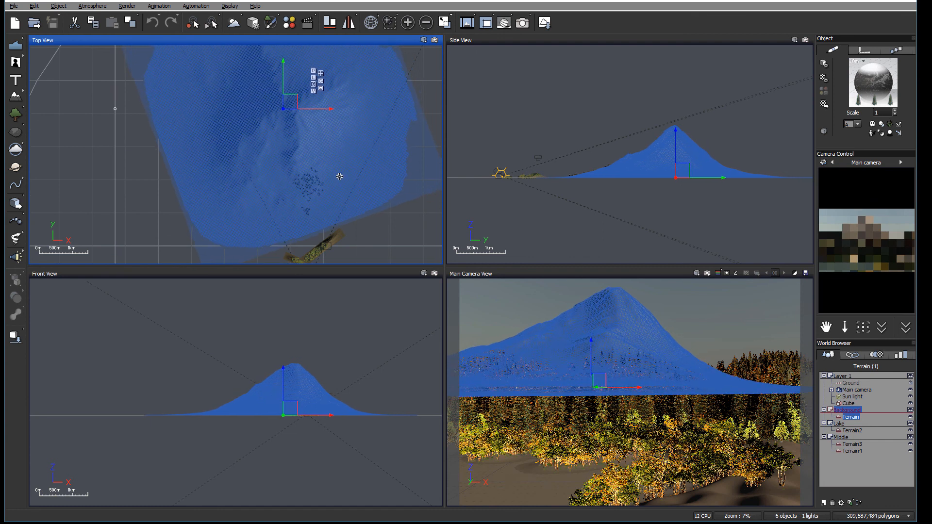
Reopen the mountain's fir layer in the EcoPainter and erase all of its white firs.
double_click(865, 72)
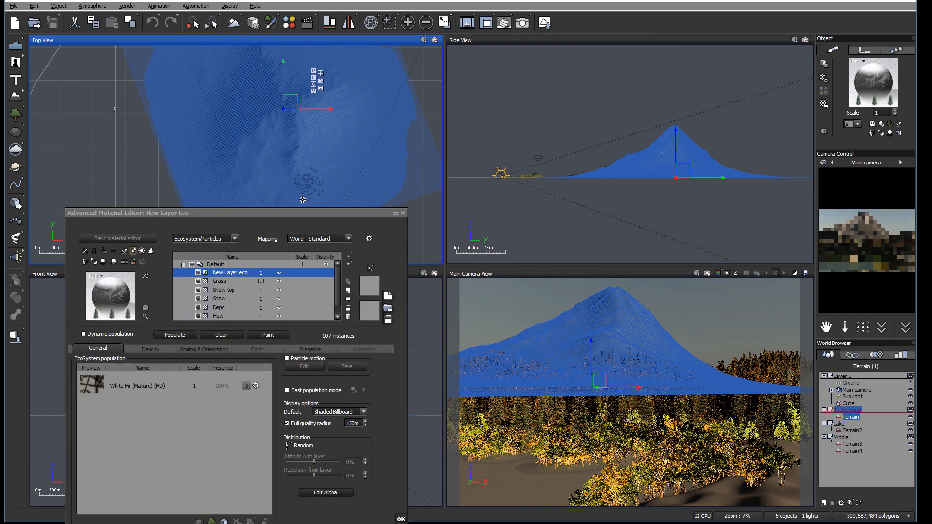
right_drag(361, 150, 370, 98)
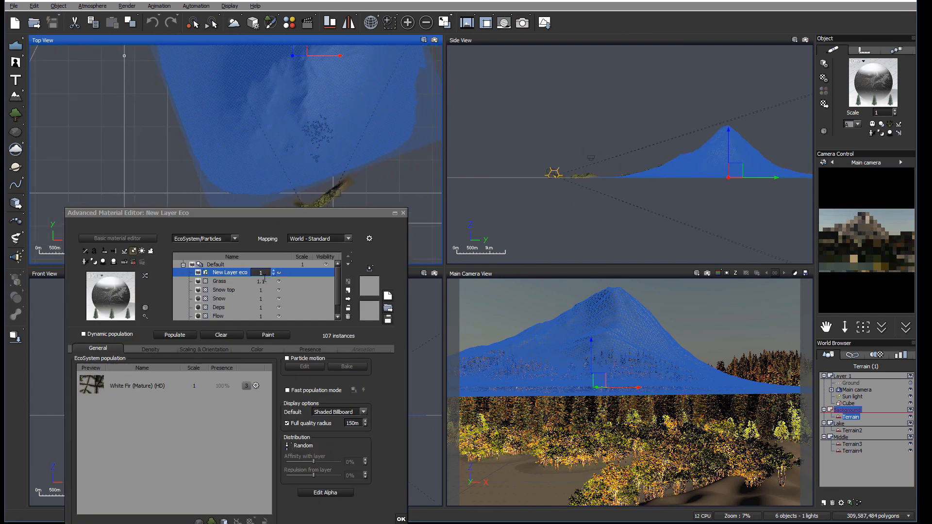
click(268, 335)
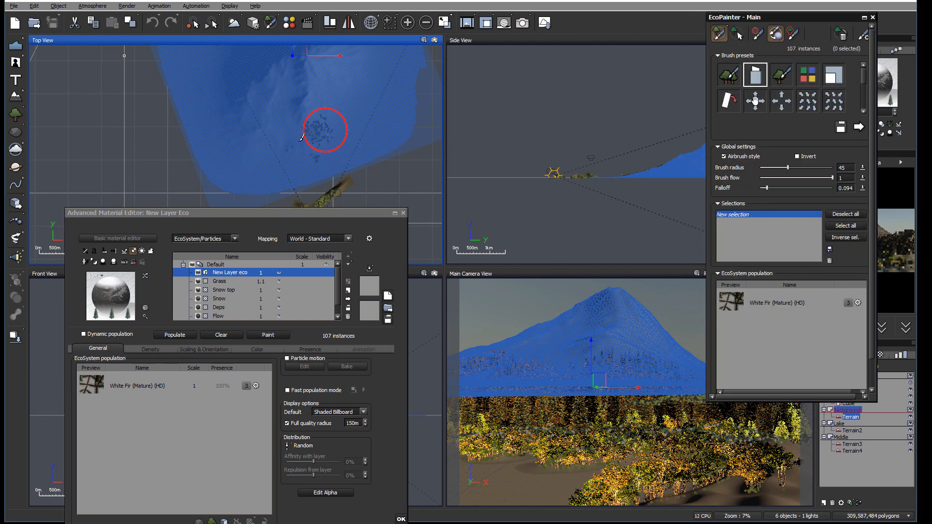
click(324, 126)
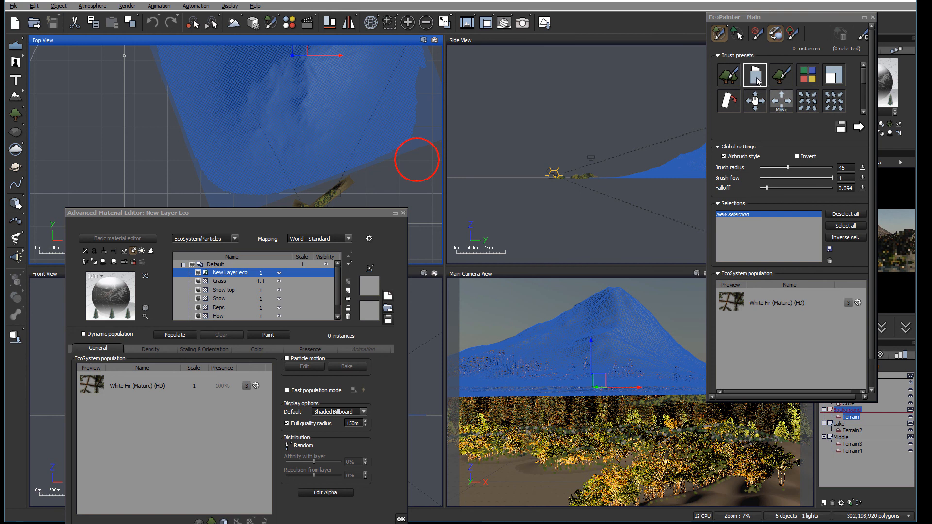
Repaint a sparse patch of white firs on the enlarged mountain's lower slope facing the camera, and close the EcoPainter and material editor.
click(733, 75)
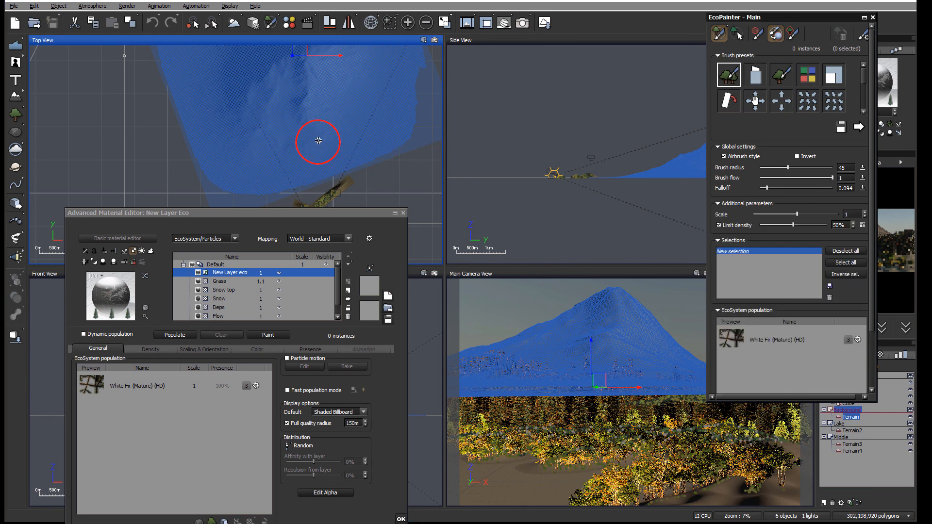
click(317, 141)
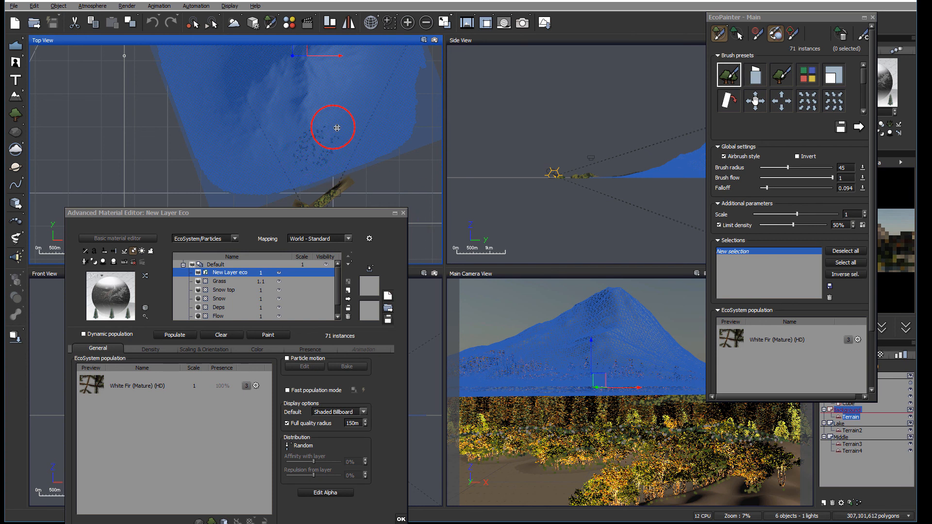
click(310, 150)
click(319, 147)
click(403, 213)
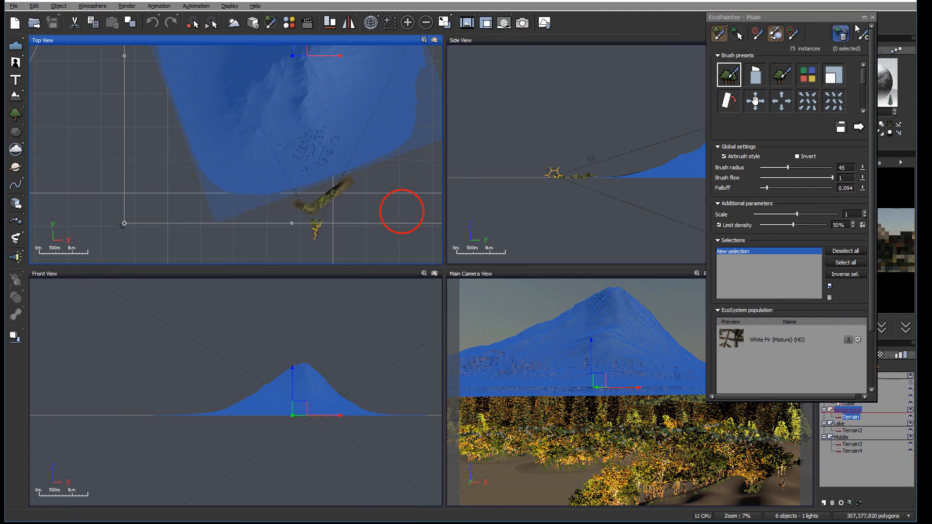
click(874, 17)
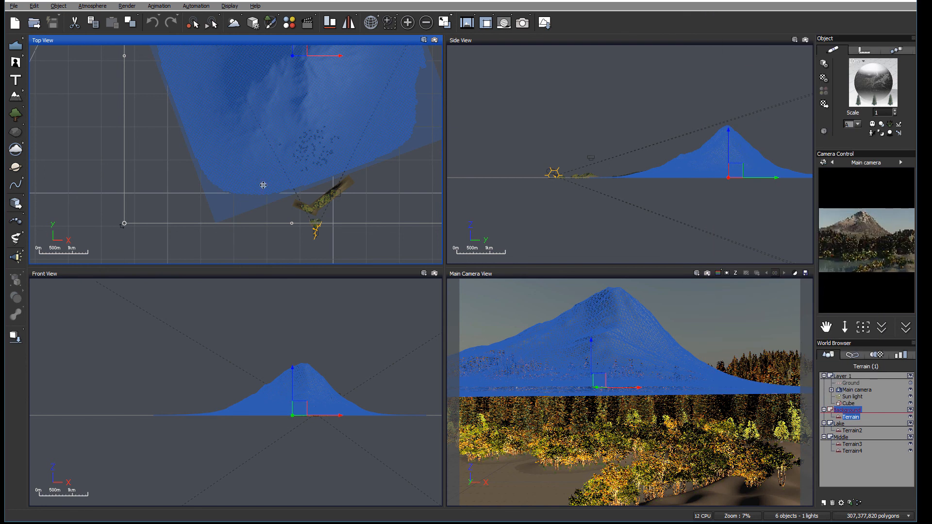
Hide the Middle and Background layers and select the lake terrain Terrain2, framing its near shoreline in the top view.
scroll(334, 141, up, 5)
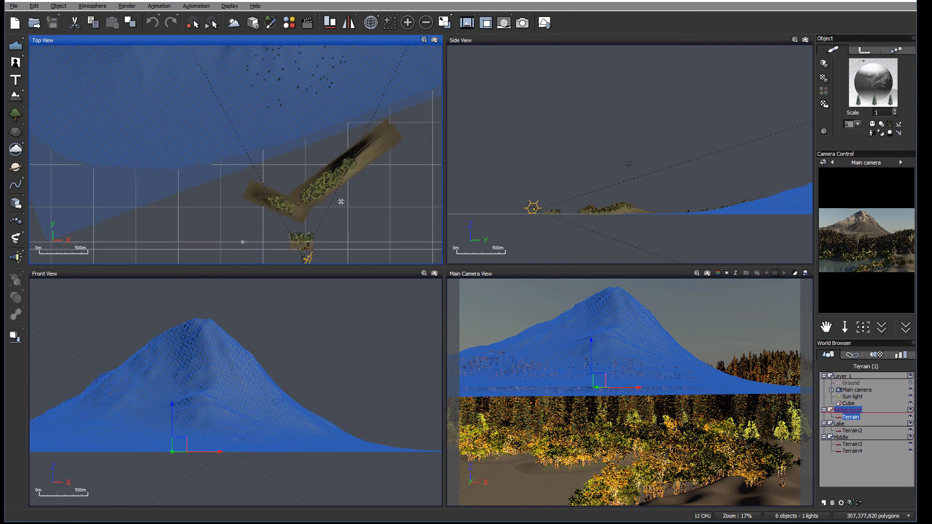
scroll(338, 200, up, 10)
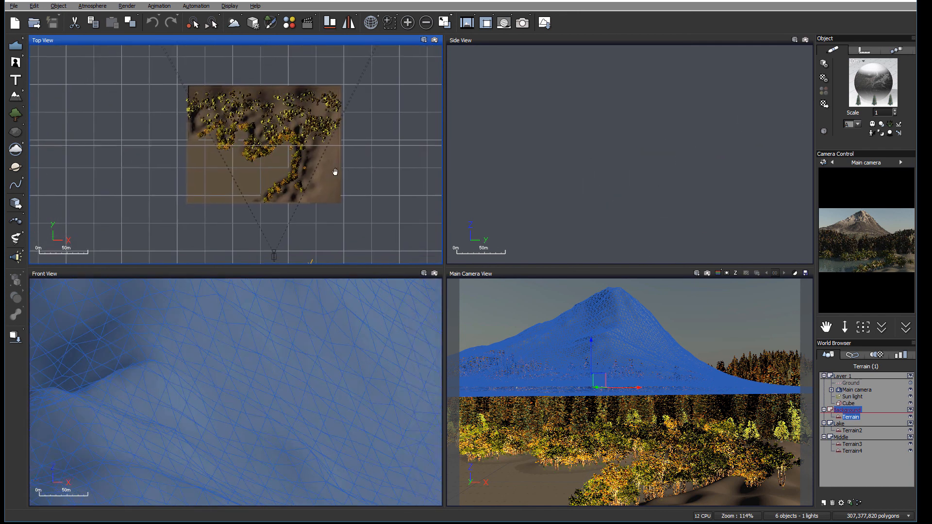
scroll(329, 179, up, 5)
right_drag(334, 155, 302, 139)
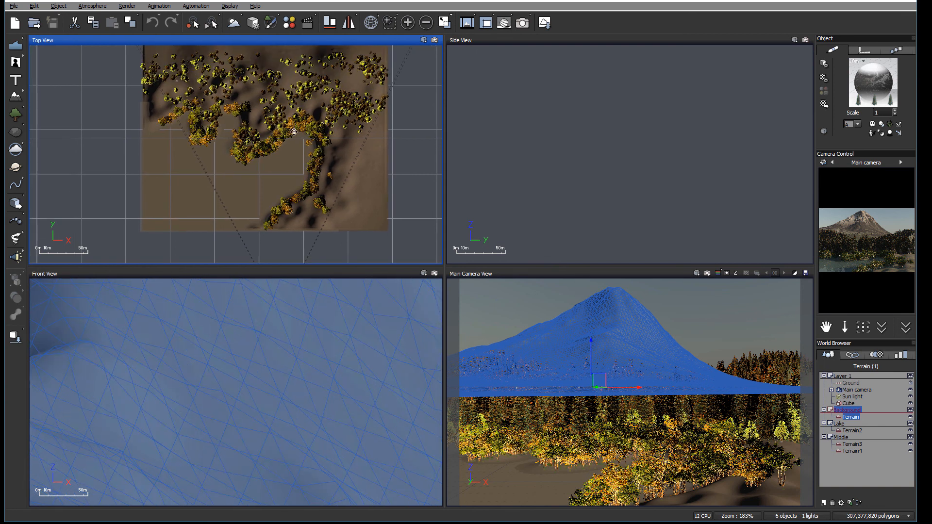
right_drag(367, 176, 377, 164)
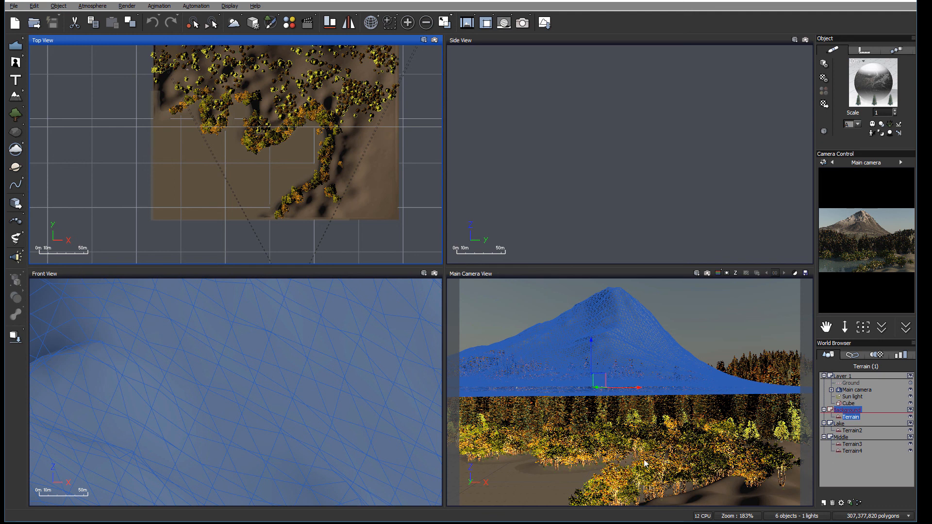
click(910, 438)
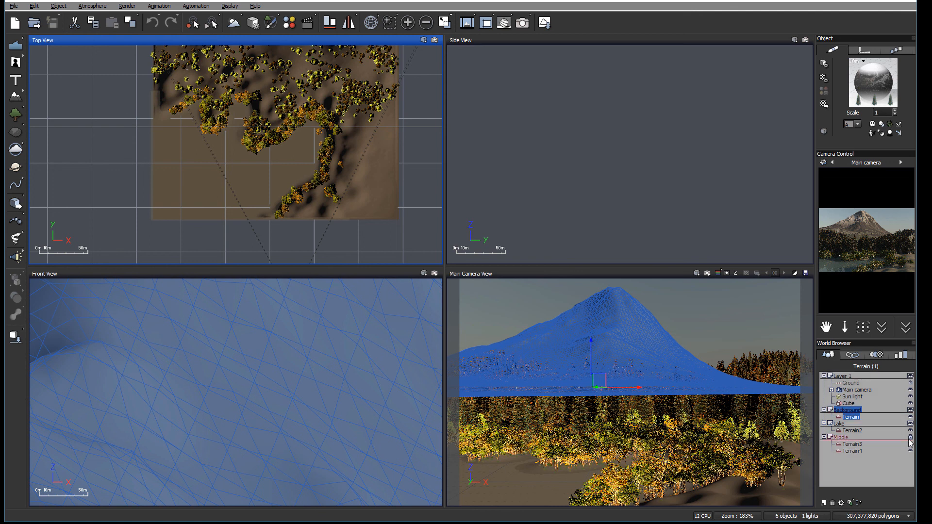
click(909, 437)
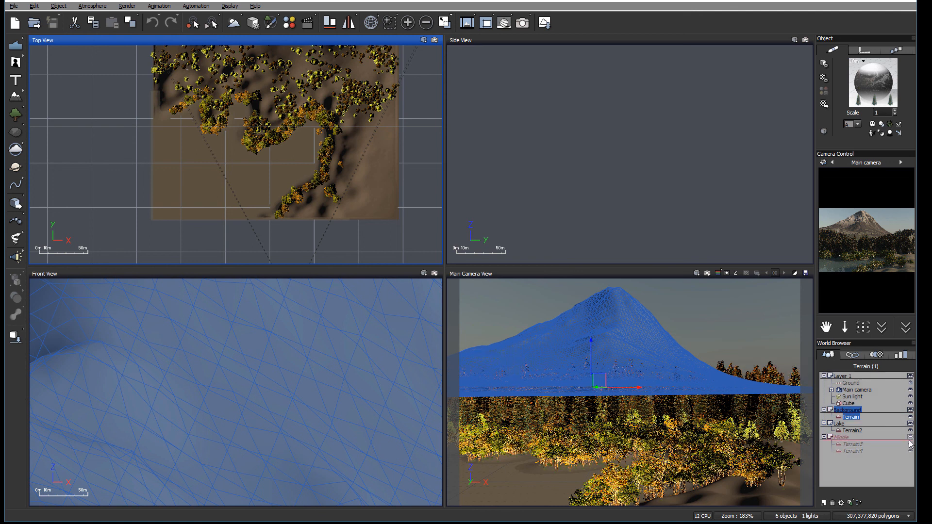
click(910, 411)
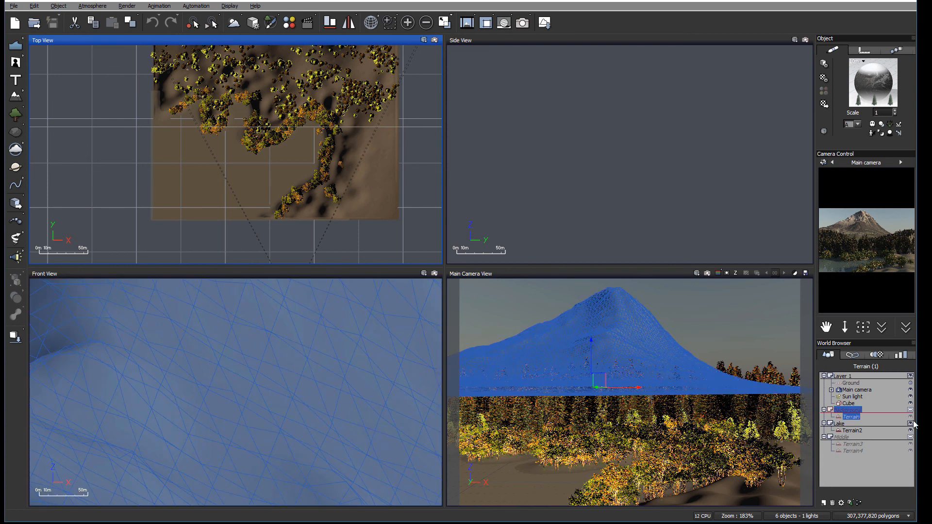
click(858, 431)
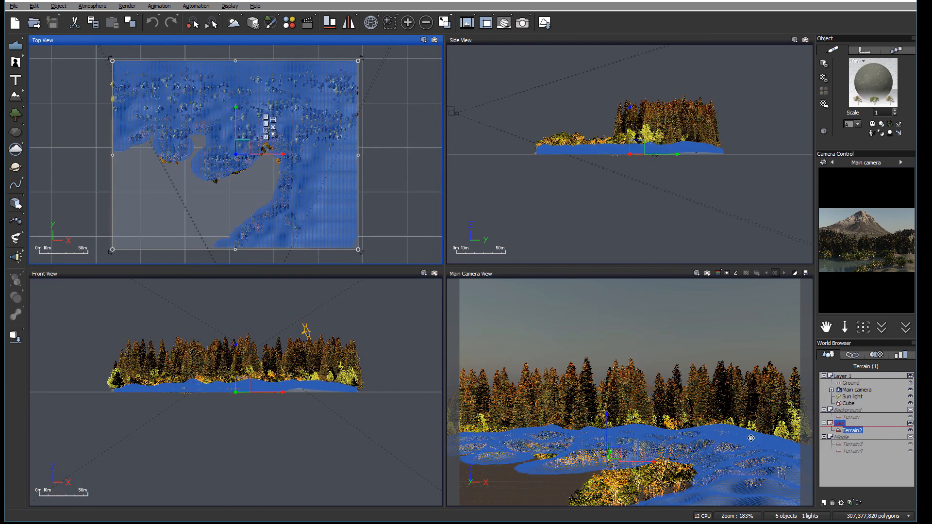
right_drag(271, 180, 288, 140)
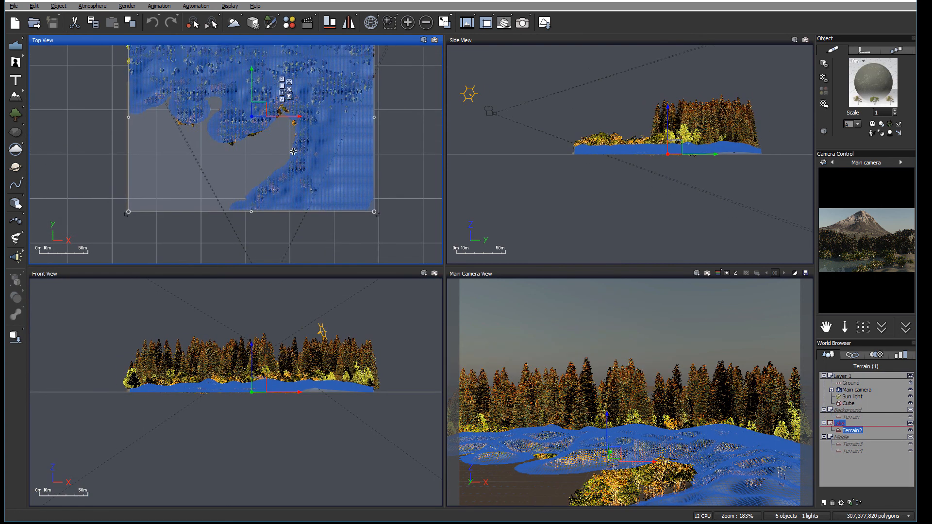
scroll(291, 155, up, 3)
right_drag(336, 174, 368, 165)
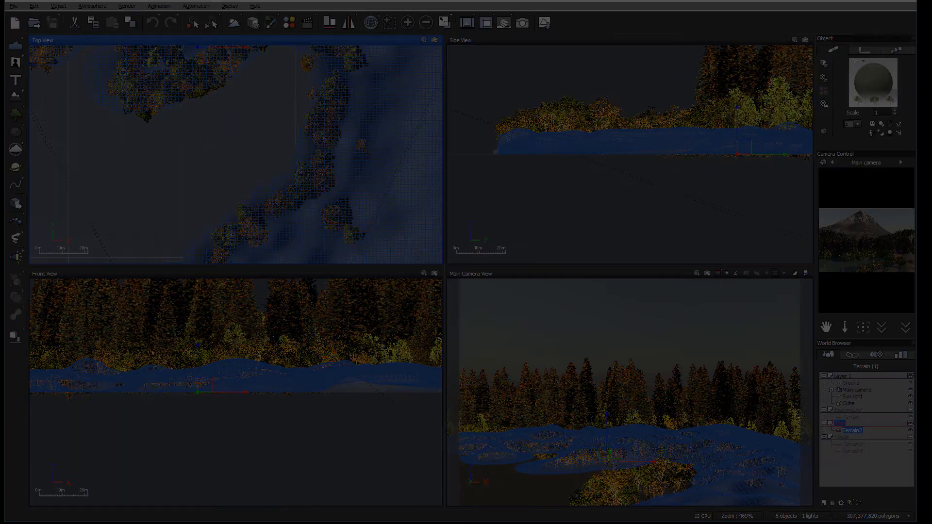